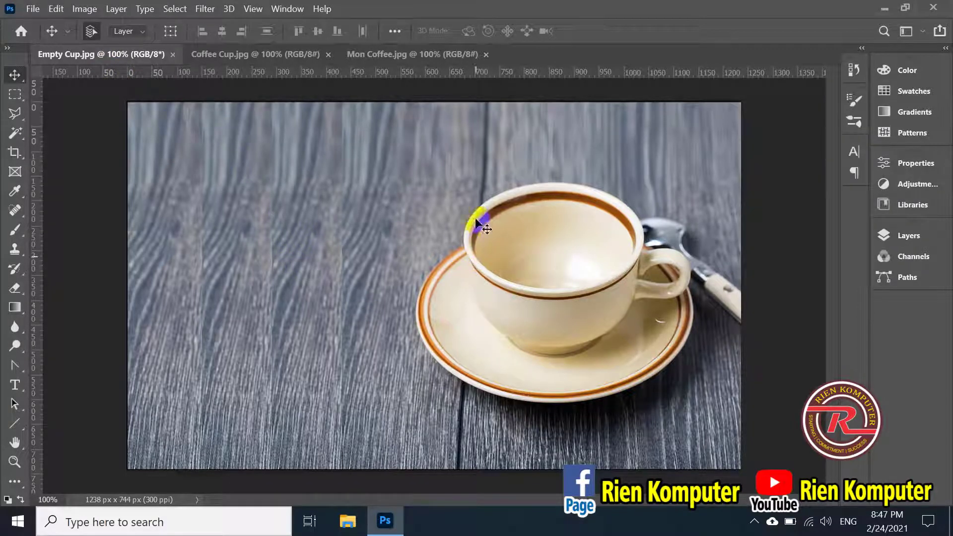
Undock the three images into floating windows and arrange Empty Cup.jpg and Coffee Cup.jpg side by side
{"action": "left_click", "coordinate": [251, 54]}
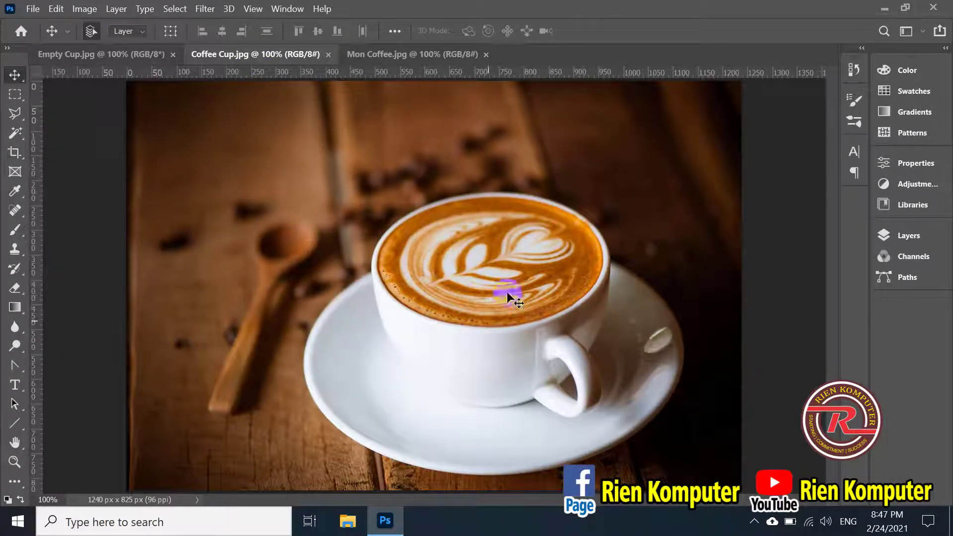
{"action": "left_click", "coordinate": [394, 52]}
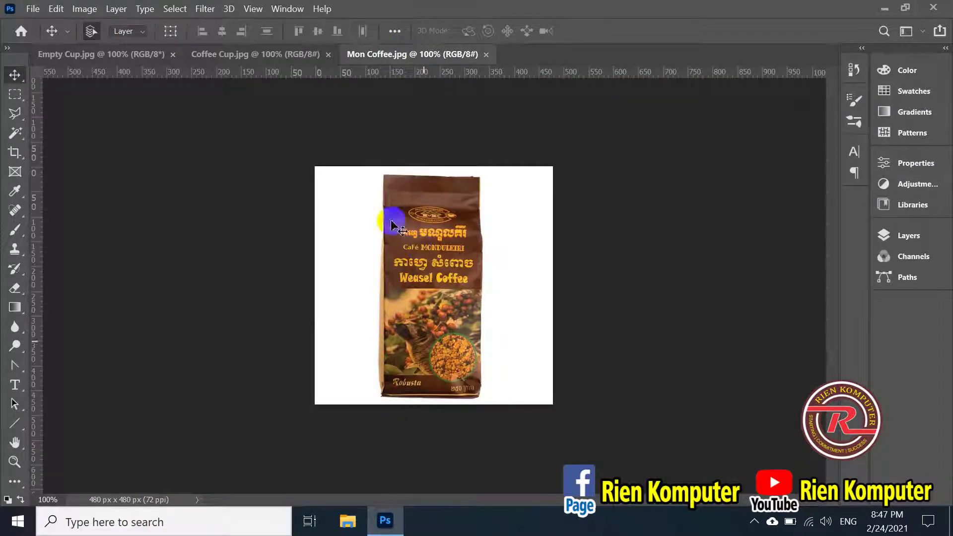
{"action": "left_click", "coordinate": [128, 55]}
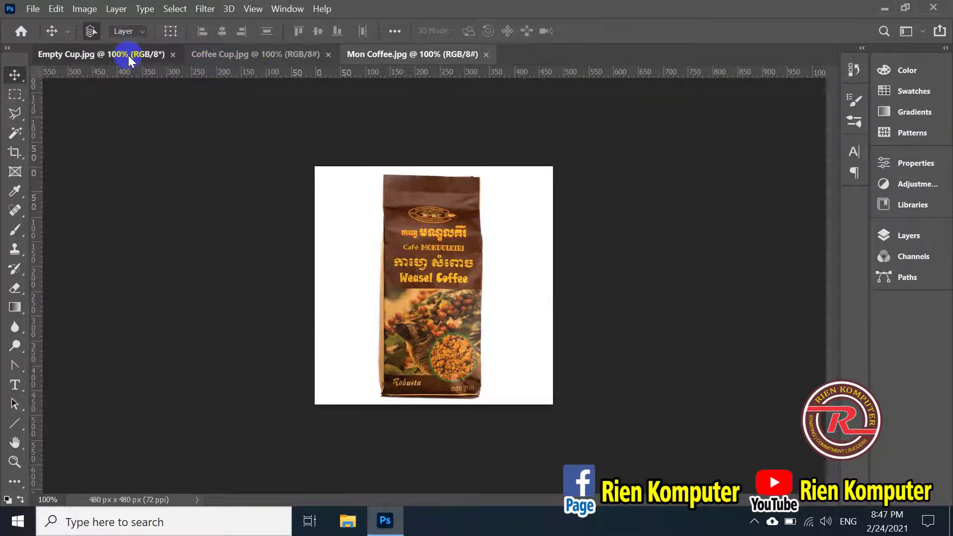
{"action": "left_click_drag", "start_coordinate": [142, 127], "coordinate": [273, 58]}
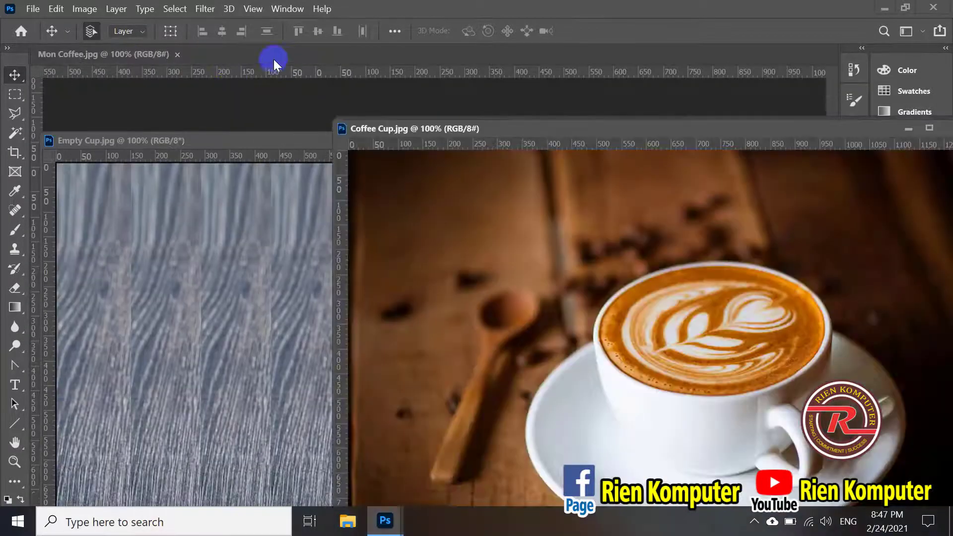
{"action": "left_click_drag", "start_coordinate": [302, 90], "coordinate": [739, 181]}
{"action": "left_click", "coordinate": [247, 198]}
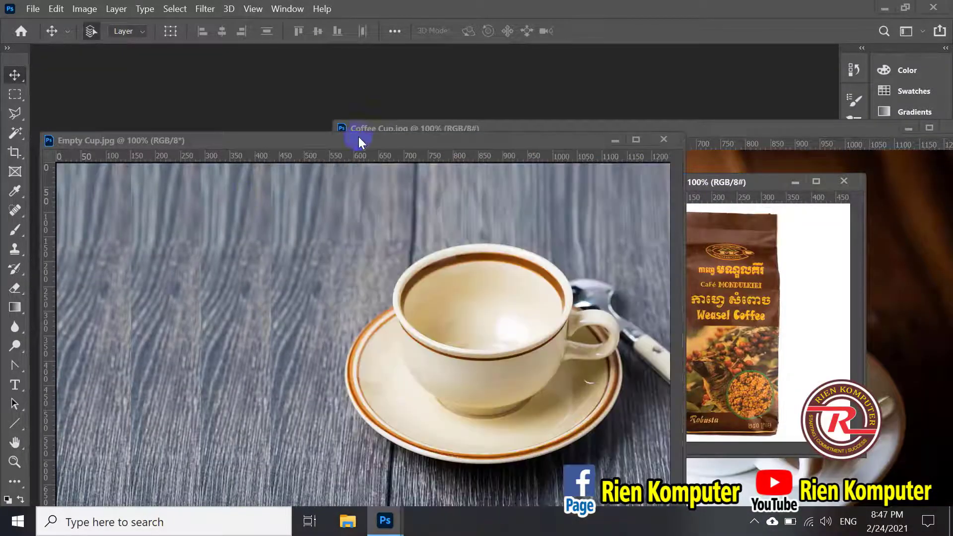
{"action": "left_click_drag", "start_coordinate": [341, 143], "coordinate": [568, 79]}
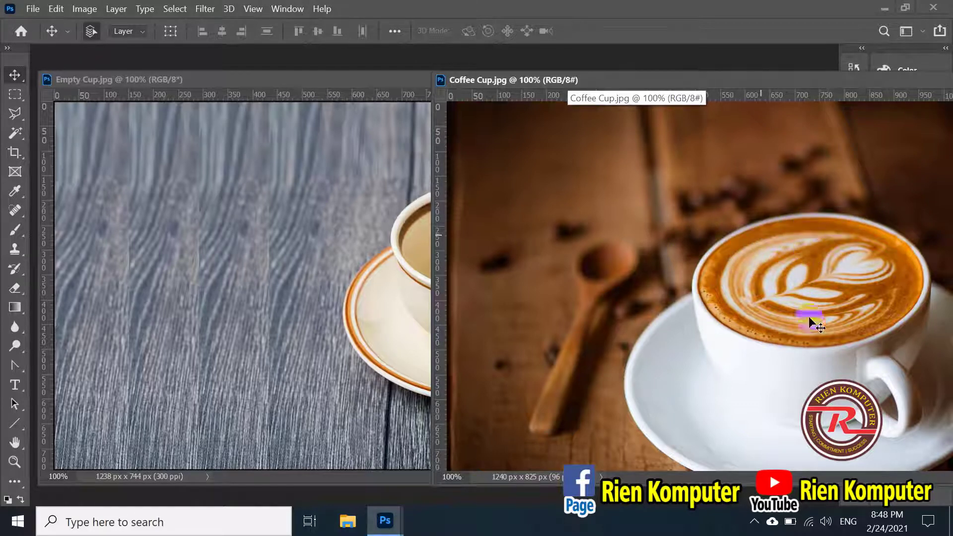
Bring the Empty Cup.jpg window forward and show it in full screen mode with the menu bar
{"action": "left_click", "coordinate": [315, 251]}
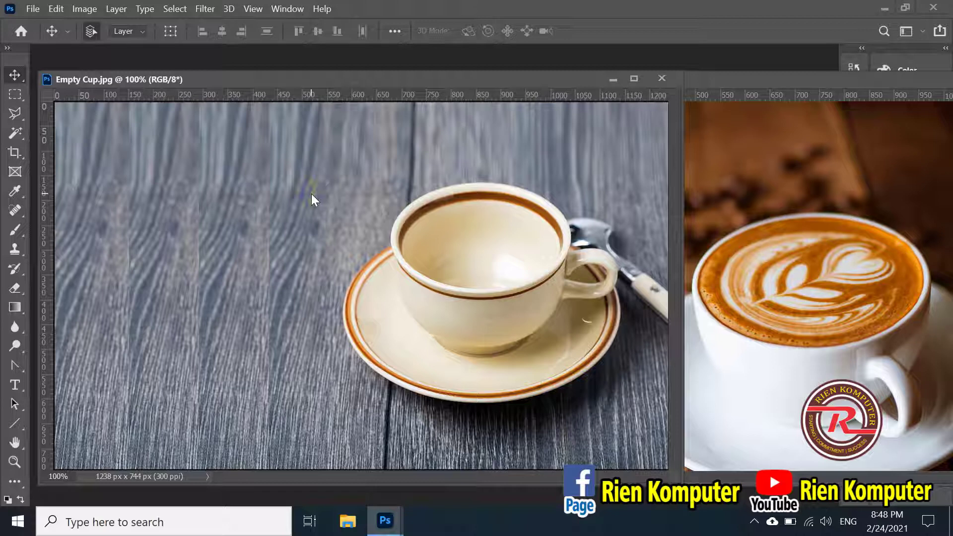
{"action": "left_click_drag", "start_coordinate": [314, 79], "coordinate": [325, 69]}
{"action": "key", "text": "f"}
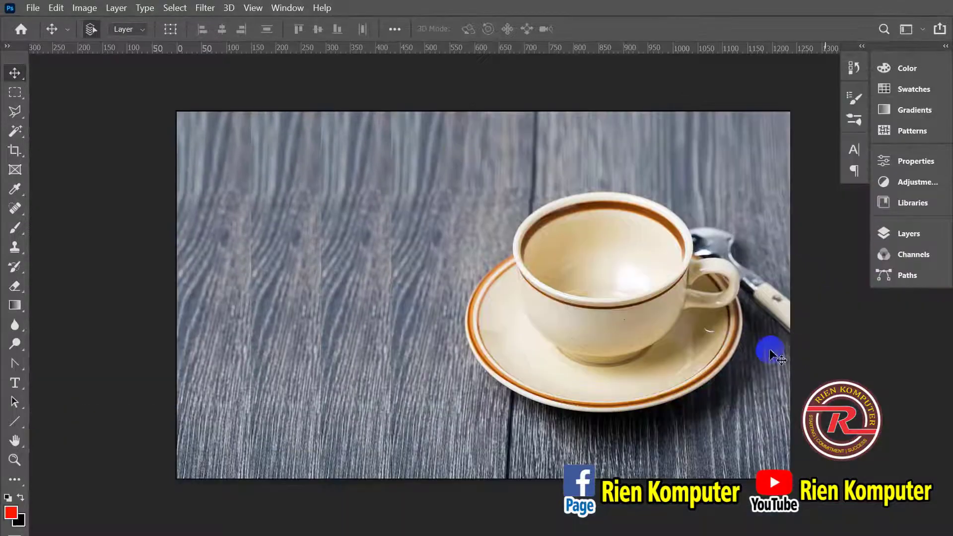
{"action": "left_click", "coordinate": [608, 253]}
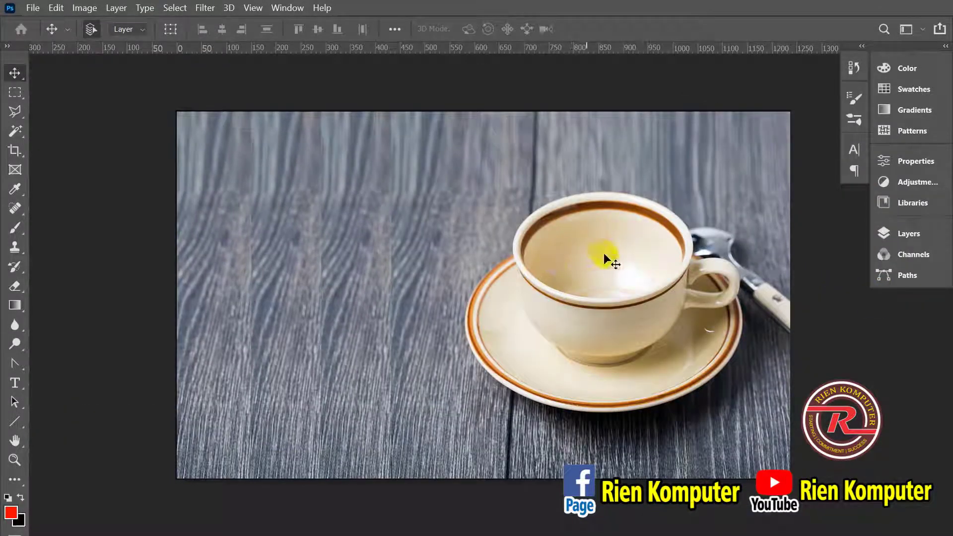
{"action": "key", "text": "space"}
{"action": "left_click_drag", "start_coordinate": [574, 270], "coordinate": [501, 261]}
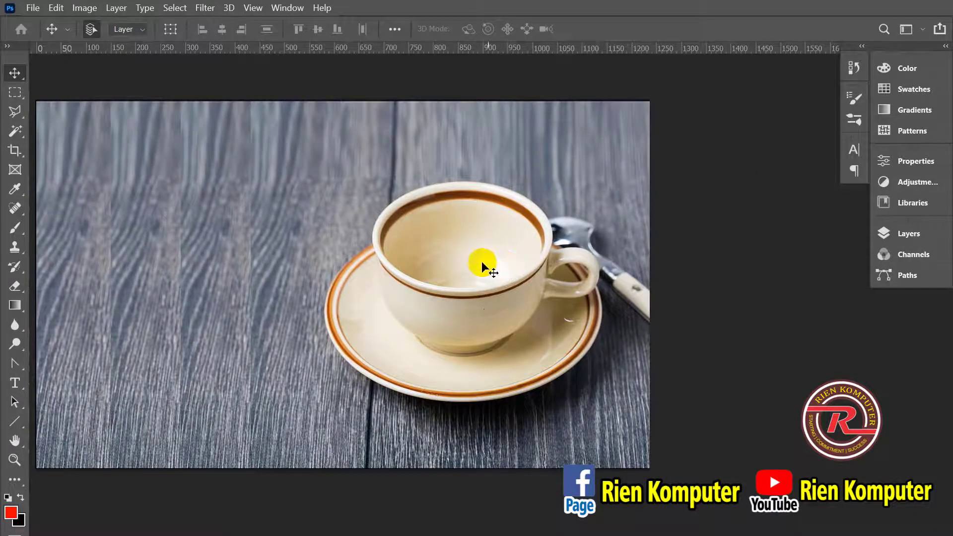
{"action": "key", "text": "alt"}
{"action": "scroll", "coordinate": [462, 260], "scroll_direction": "up", "scroll_amount": 5}
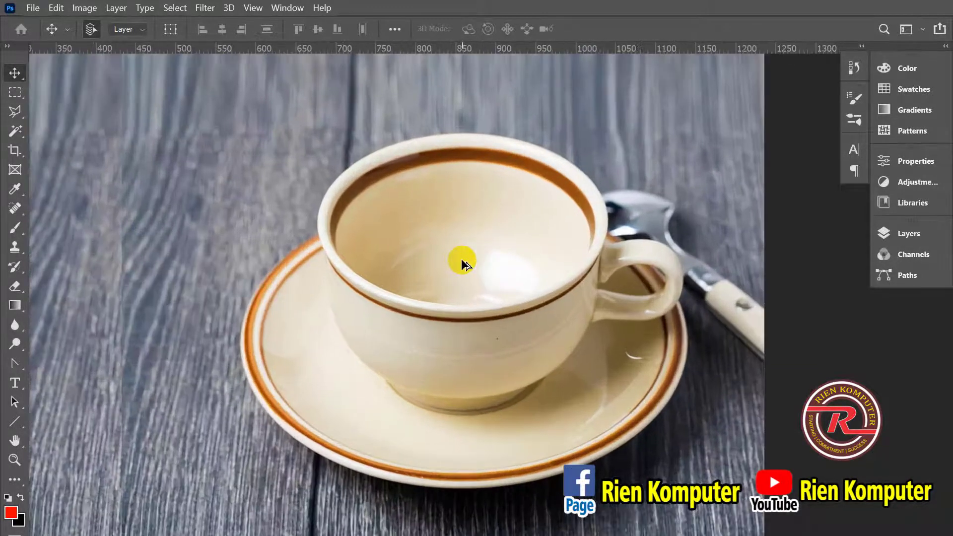
Try the Frame tool with a rectangular frame about 280 × 165 px on the wood beside the cup, and undo it
{"action": "left_click", "coordinate": [15, 171]}
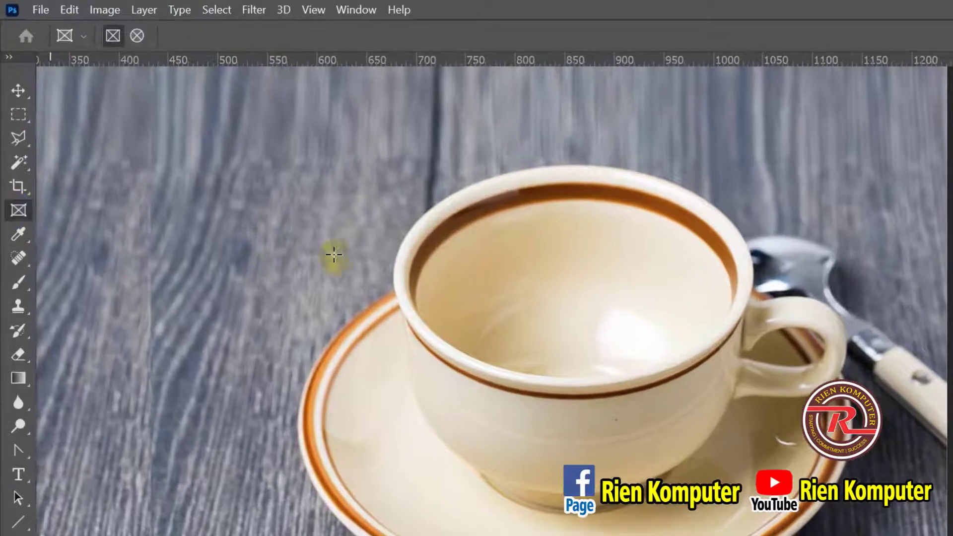
{"action": "left_click", "coordinate": [138, 54]}
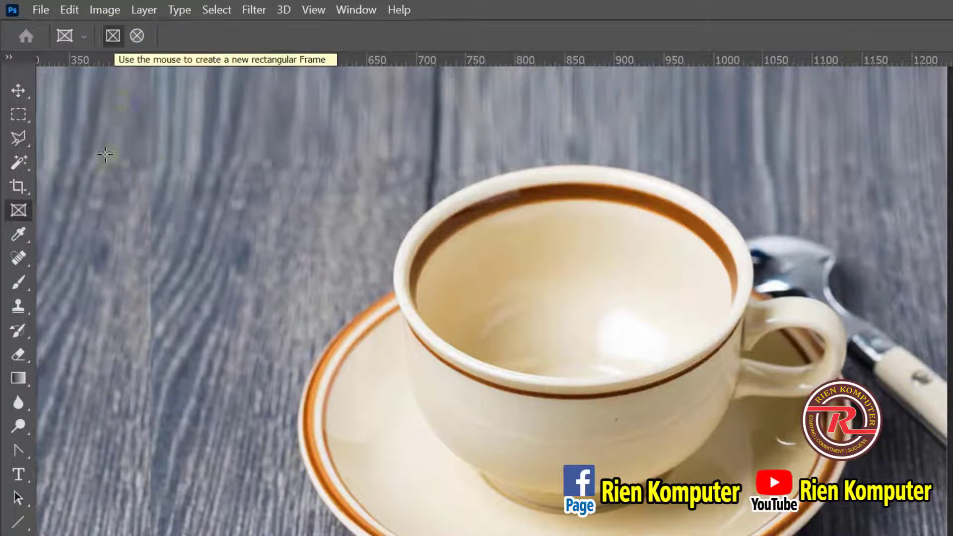
{"action": "mouse_move", "coordinate": [108, 159]}
{"action": "left_mouse_down"}
{"action": "mouse_move", "coordinate": [245, 347]}
{"action": "mouse_move", "coordinate": [408, 392]}
{"action": "mouse_move", "coordinate": [536, 260]}
{"action": "mouse_move", "coordinate": [387, 324]}
{"action": "left_mouse_up"}
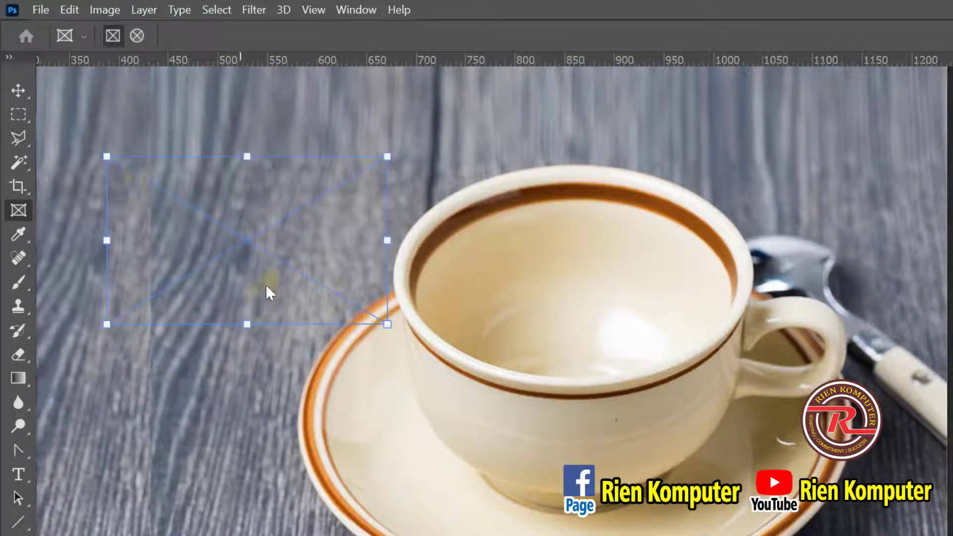
{"action": "key", "text": "ctrl+z"}
Set the Frame tool to elliptical frames and try out a circular frame about 180 px wide on the wood beside the cup
{"action": "left_click", "coordinate": [138, 38]}
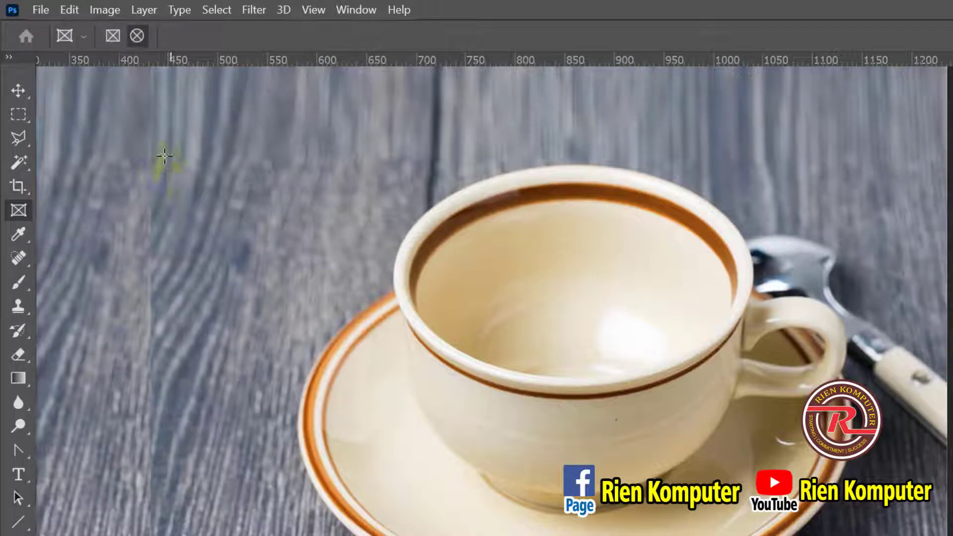
{"action": "left_click_drag", "start_coordinate": [278, 268], "coordinate": [348, 323]}
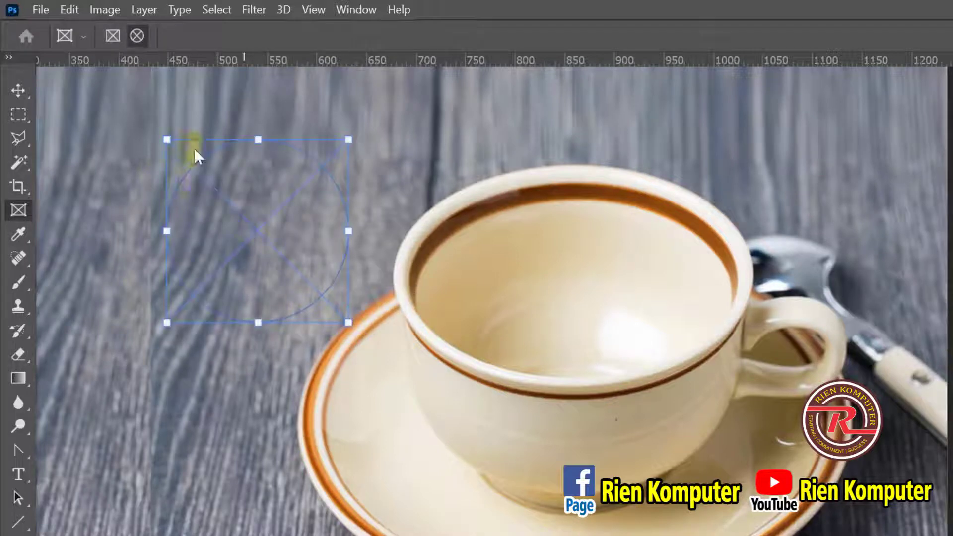
{"action": "left_click", "coordinate": [231, 137]}
{"action": "left_click", "coordinate": [323, 262]}
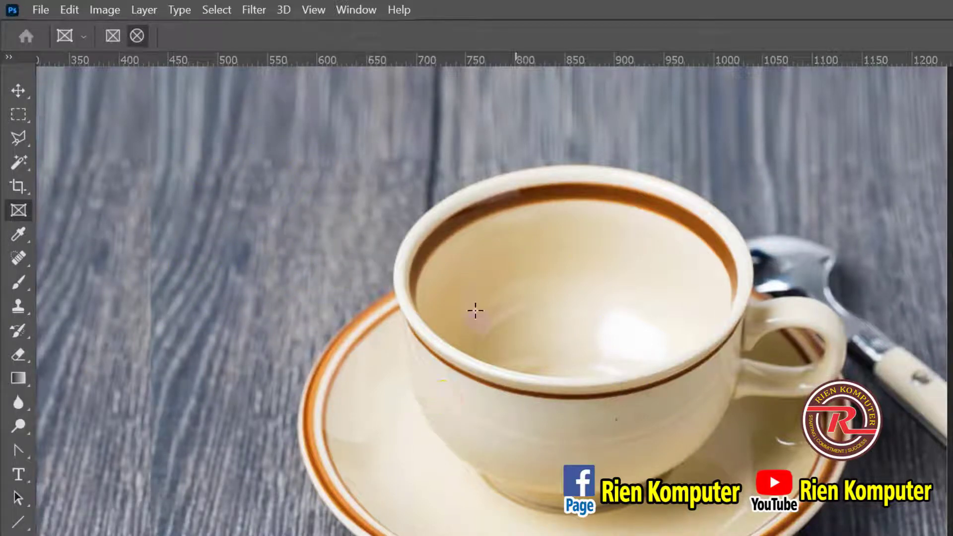
{"action": "left_click", "coordinate": [502, 209]}
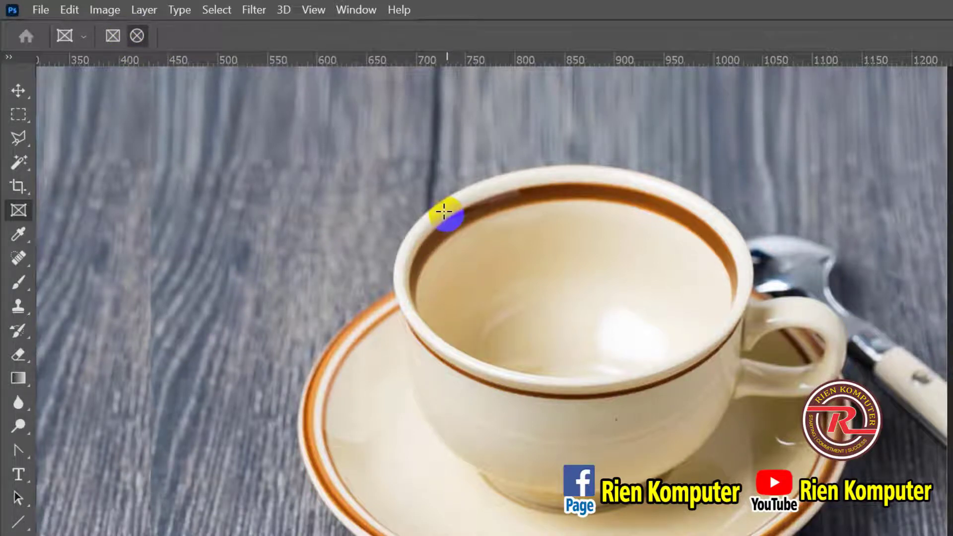
Draw an elliptical frame over the cup's opening and stretch it to about 345 × 205 px to follow the rim
{"action": "left_click_drag", "start_coordinate": [438, 196], "coordinate": [690, 447]}
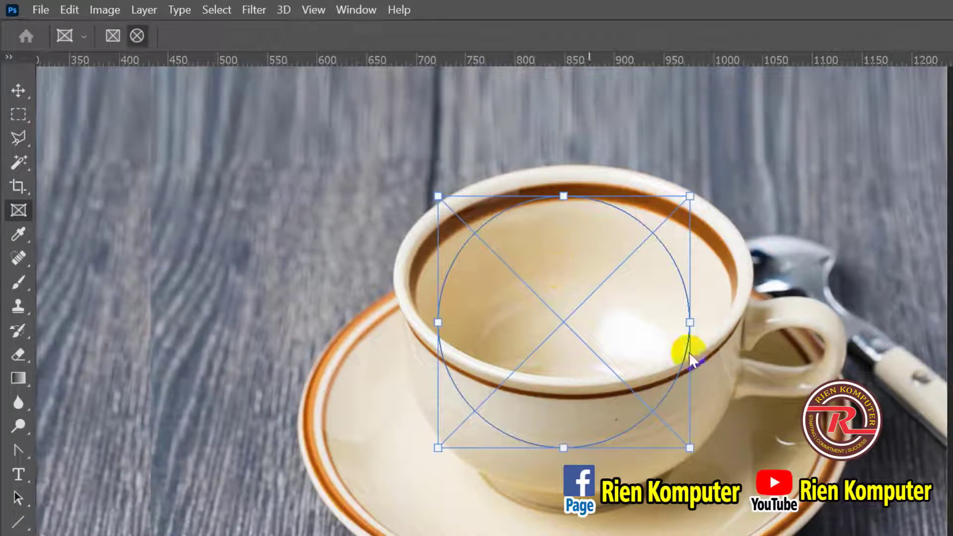
{"action": "left_click_drag", "start_coordinate": [570, 197], "coordinate": [562, 178]}
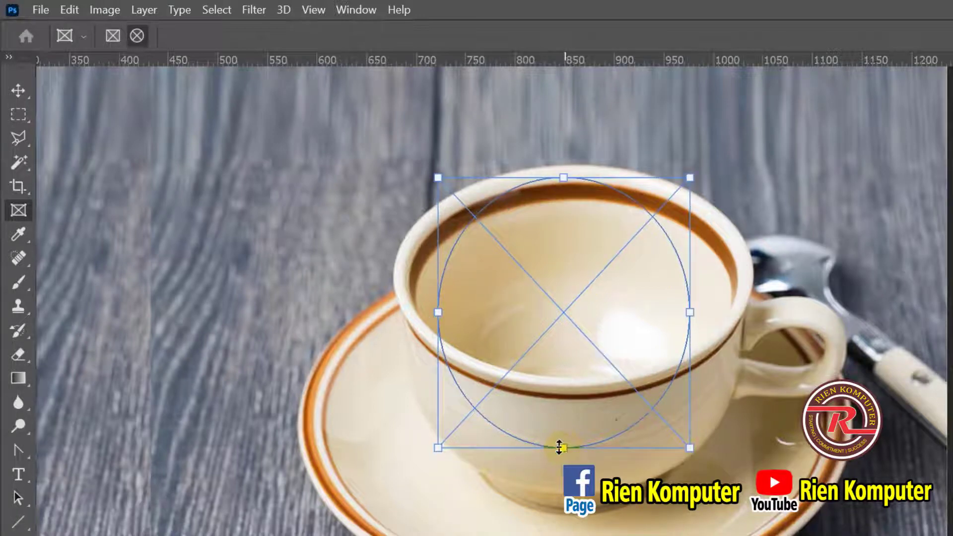
{"action": "left_click_drag", "start_coordinate": [559, 447], "coordinate": [539, 380]}
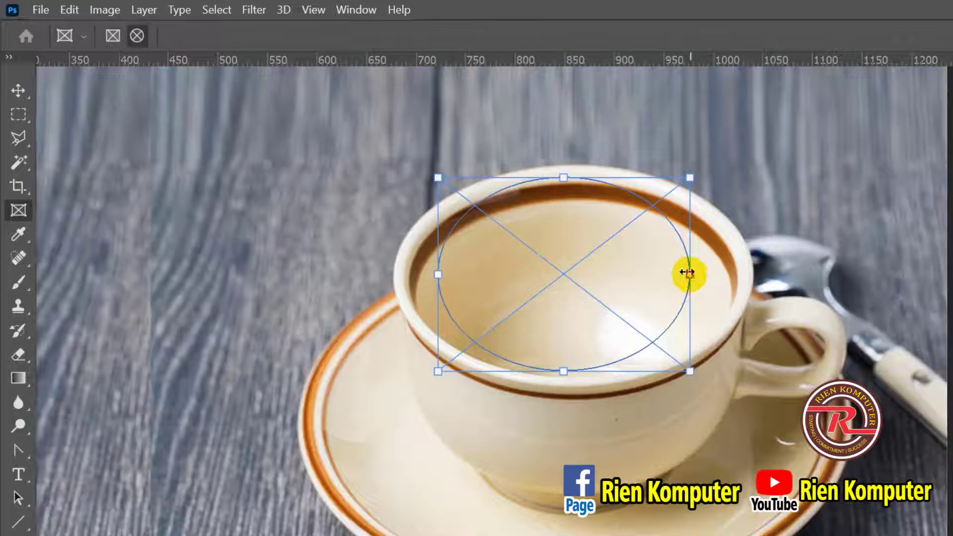
{"action": "left_click_drag", "start_coordinate": [689, 272], "coordinate": [753, 277]}
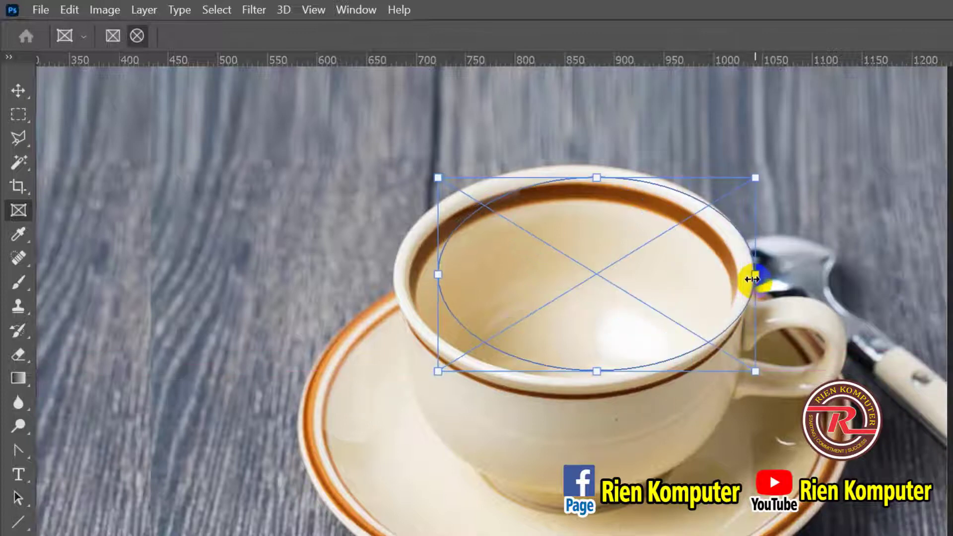
{"action": "left_click_drag", "start_coordinate": [435, 273], "coordinate": [409, 274]}
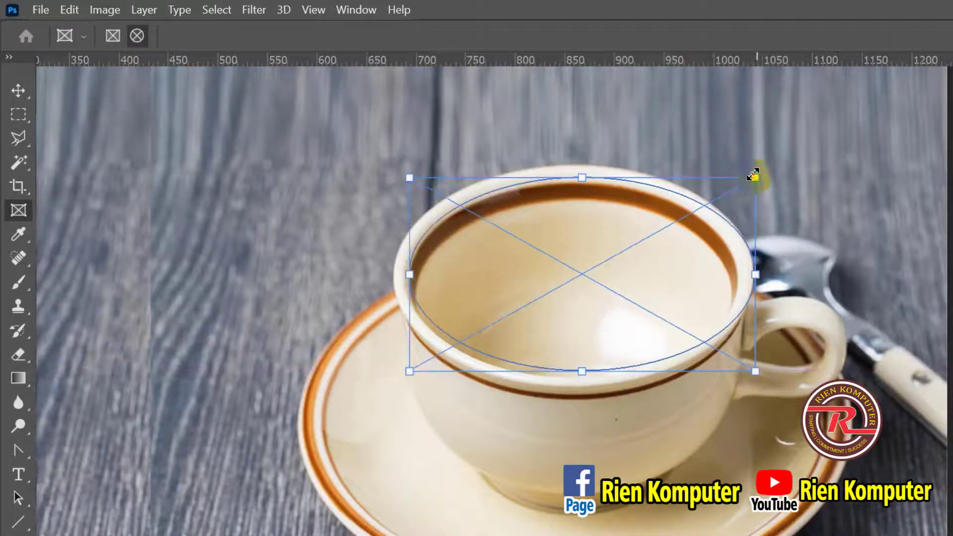
{"action": "left_click_drag", "start_coordinate": [753, 174], "coordinate": [730, 164]}
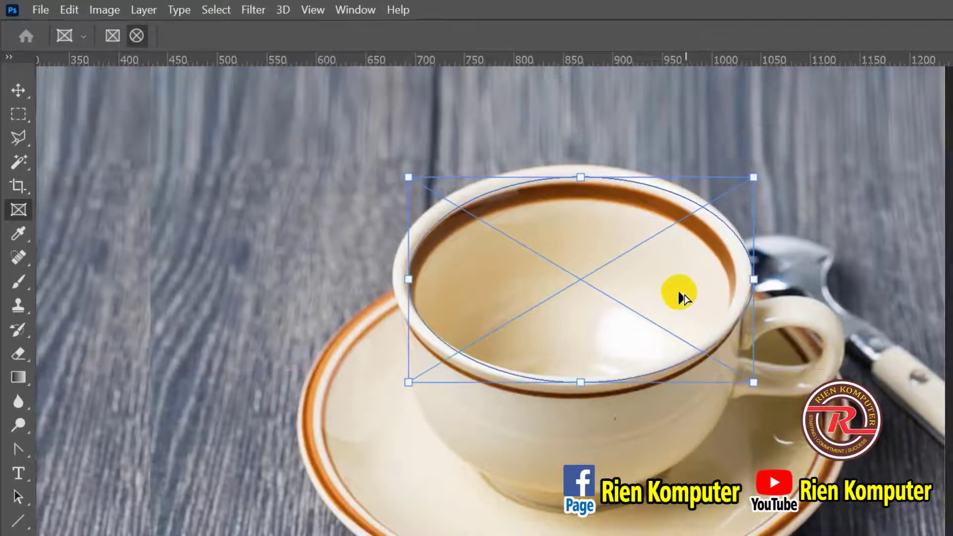
Resize and nudge the elliptical frame to fit the cup's inner rim, about 335 × 195 px
{"action": "scroll", "coordinate": [683, 298], "scroll_direction": "up", "scroll_amount": 3}
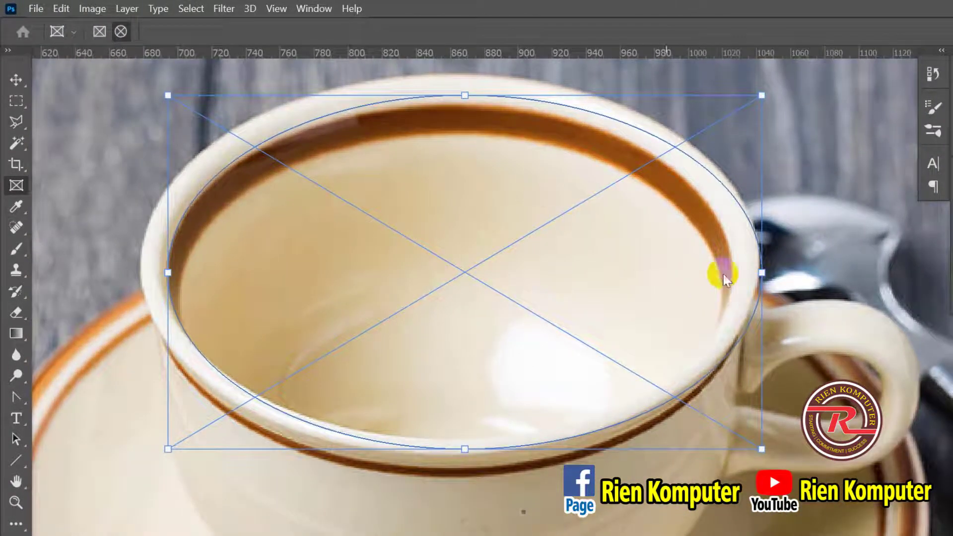
{"action": "left_click_drag", "start_coordinate": [760, 271], "coordinate": [732, 266]}
{"action": "left_click_drag", "start_coordinate": [450, 95], "coordinate": [450, 105]}
{"action": "left_click_drag", "start_coordinate": [167, 277], "coordinate": [160, 277]}
{"action": "left_click_drag", "start_coordinate": [445, 446], "coordinate": [440, 439]}
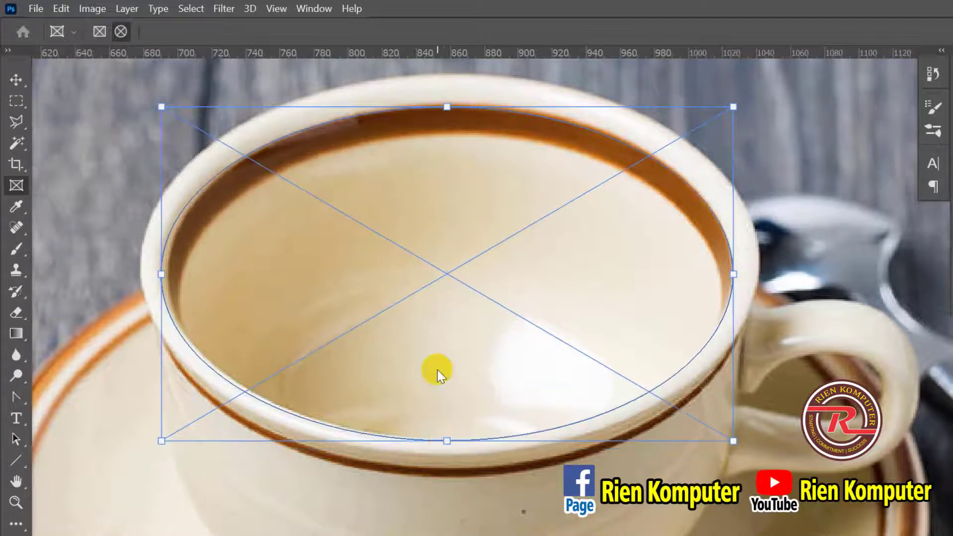
{"action": "key", "text": "Right"}
{"action": "key", "text": "Right"}
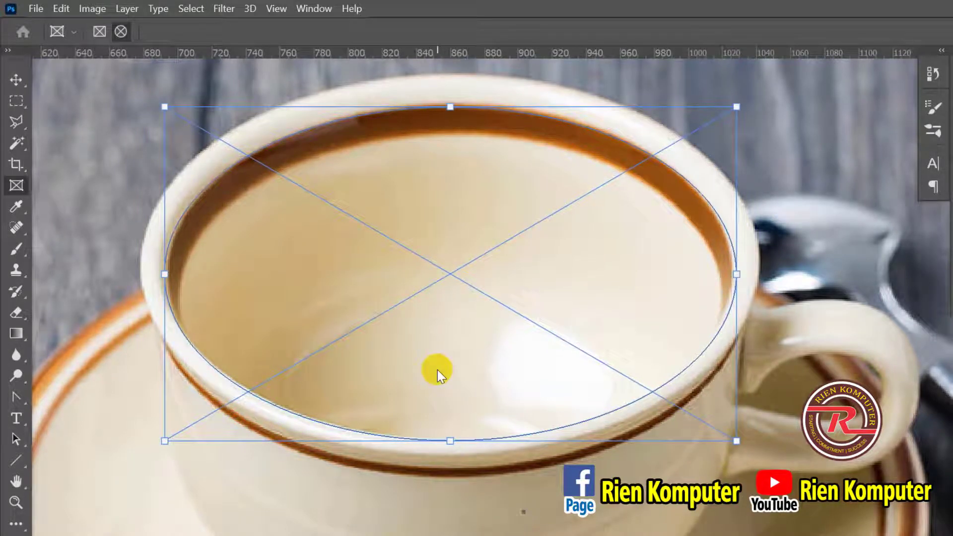
{"action": "key", "text": "Up"}
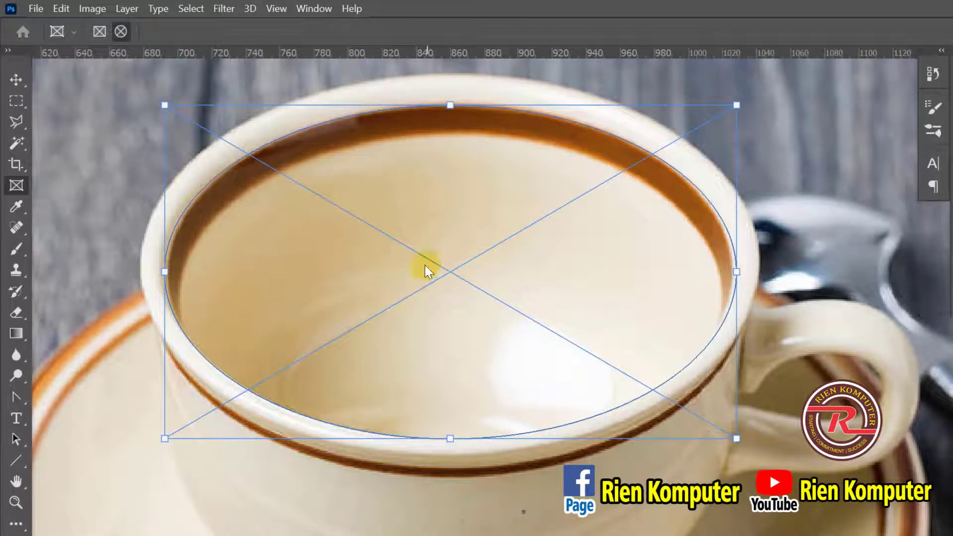
Return Empty Cup.jpg to the standard screen mode and make Coffee Cup.jpg the active image
{"action": "scroll", "coordinate": [424, 270], "scroll_direction": "down", "scroll_amount": 5}
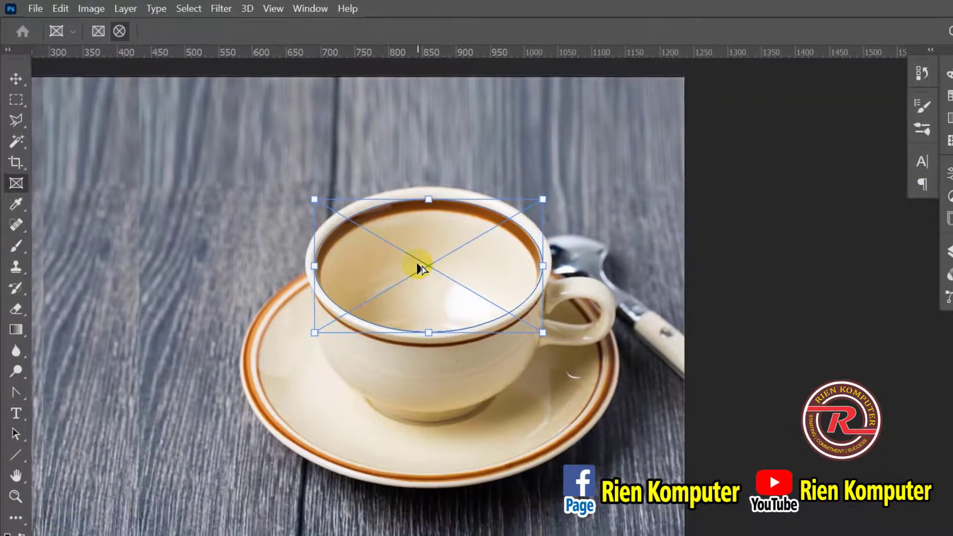
{"action": "scroll", "coordinate": [420, 268], "scroll_direction": "down", "scroll_amount": 1}
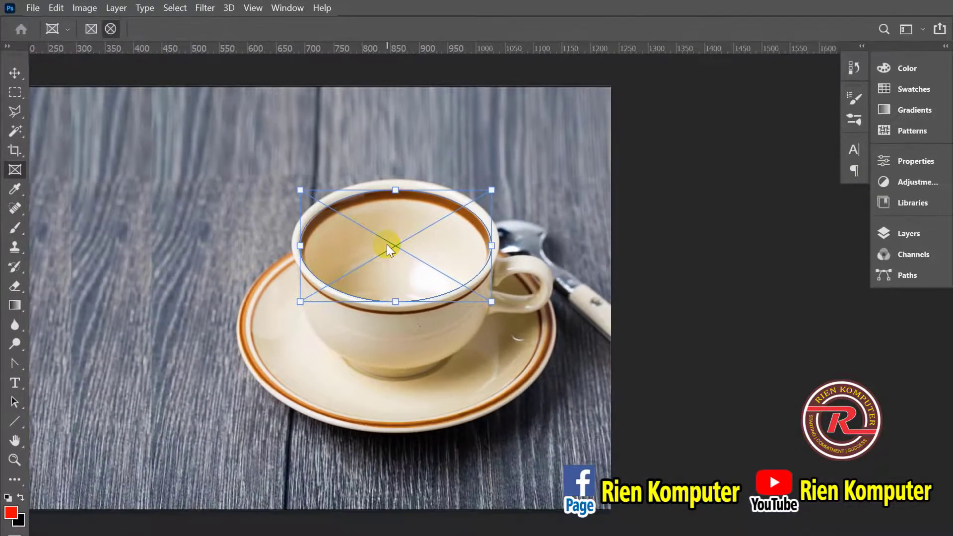
{"action": "key", "text": "f"}
{"action": "key", "text": "f"}
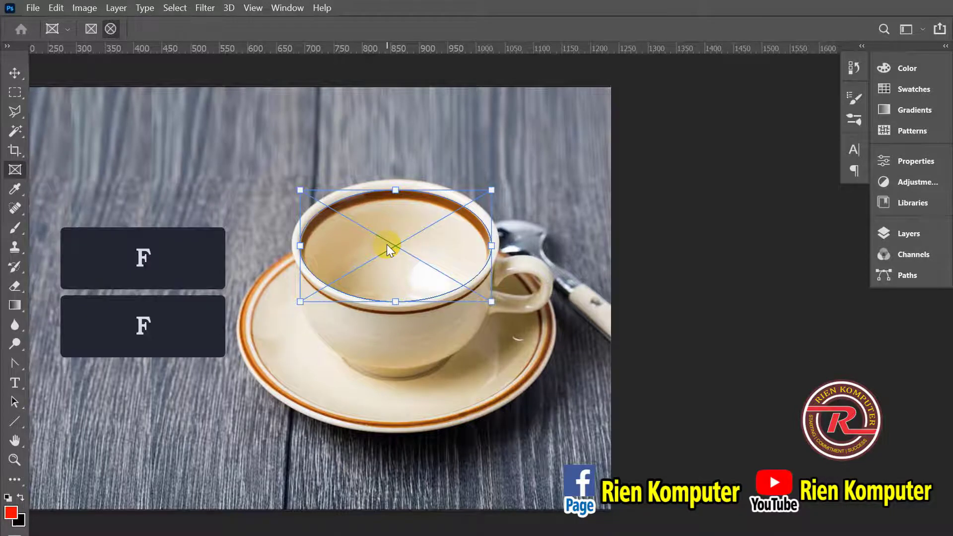
{"action": "key", "text": "f"}
{"action": "left_click", "coordinate": [793, 177]}
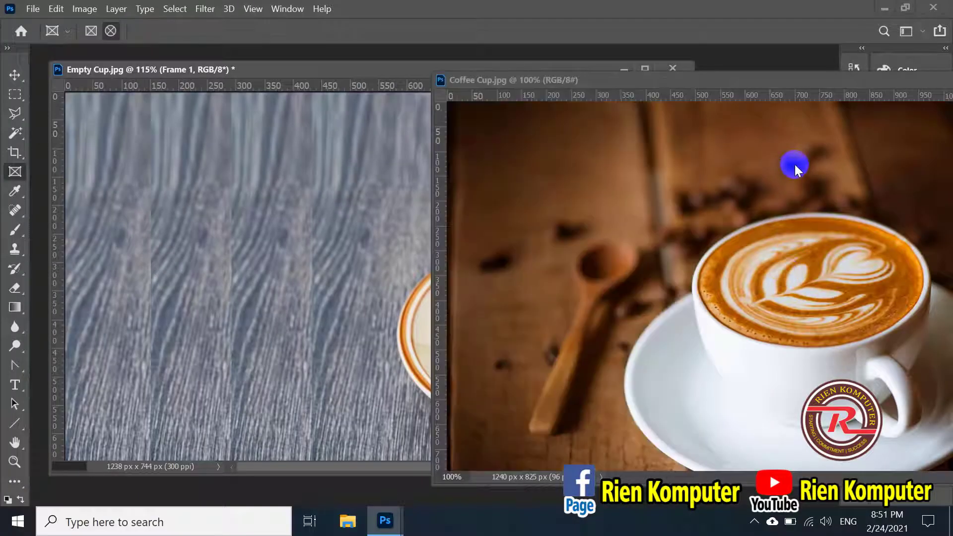
{"action": "left_click", "coordinate": [699, 293]}
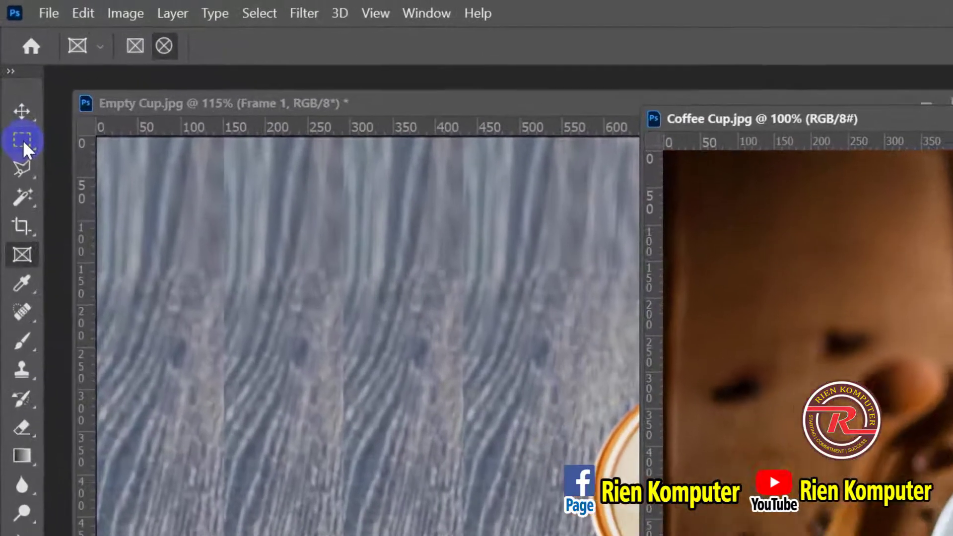
Select the coffee cup in Coffee Cup.jpg with a rectangular marquee about 510 × 575 px
{"action": "left_click", "coordinate": [14, 95]}
{"action": "right_click", "coordinate": [14, 94]}
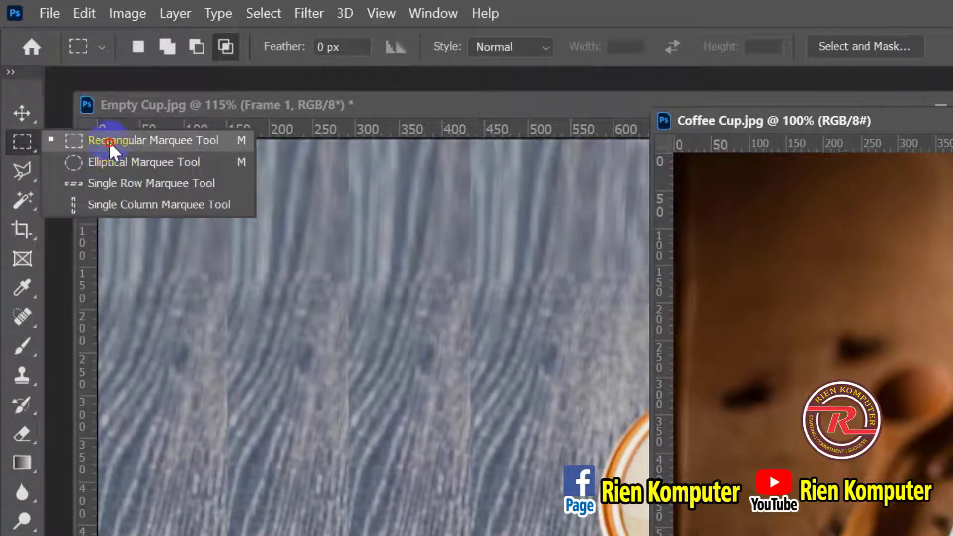
{"action": "left_click", "coordinate": [95, 149]}
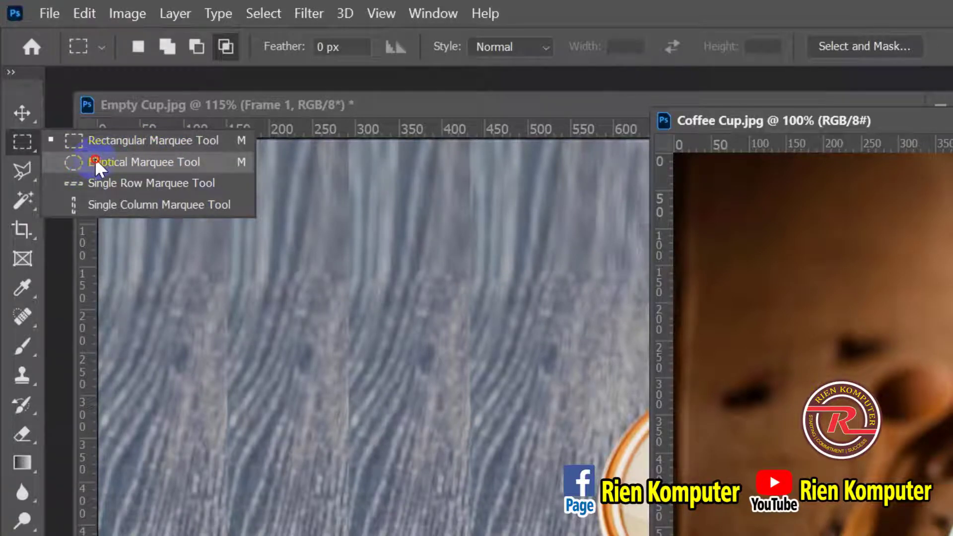
{"action": "left_click", "coordinate": [99, 142]}
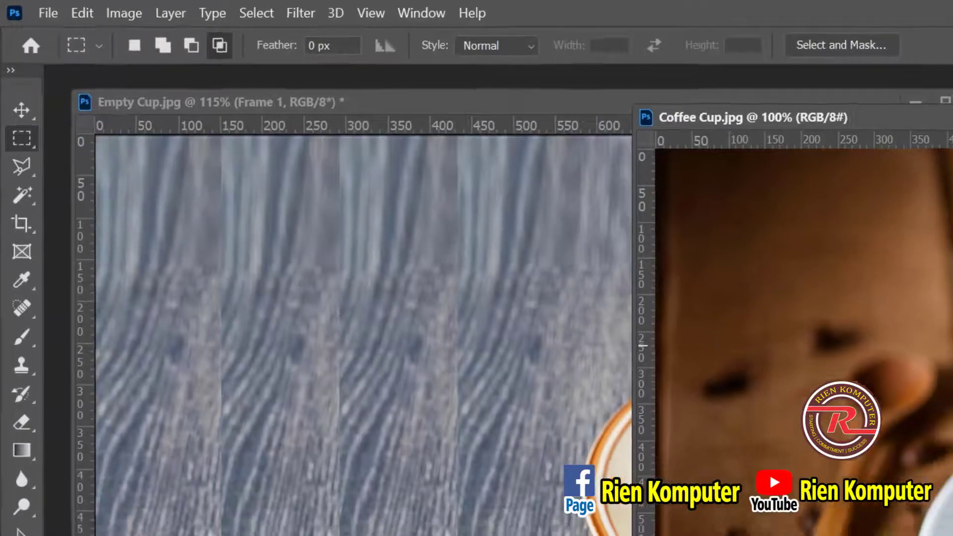
{"action": "left_click_drag", "start_coordinate": [684, 152], "coordinate": [938, 440]}
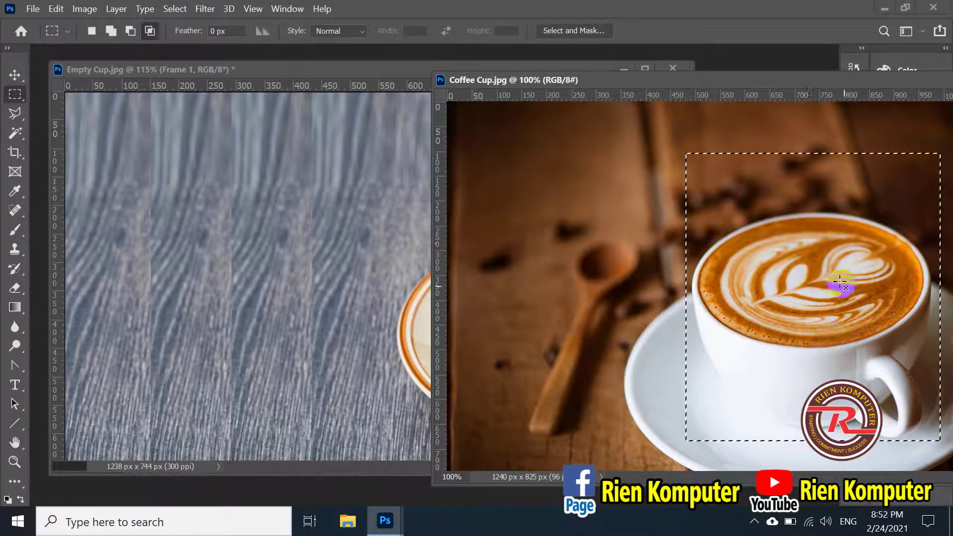
Move the selected coffee cup into Empty Cup.jpg and drop it into the elliptical frame over the empty cup's opening
{"action": "key", "text": "v"}
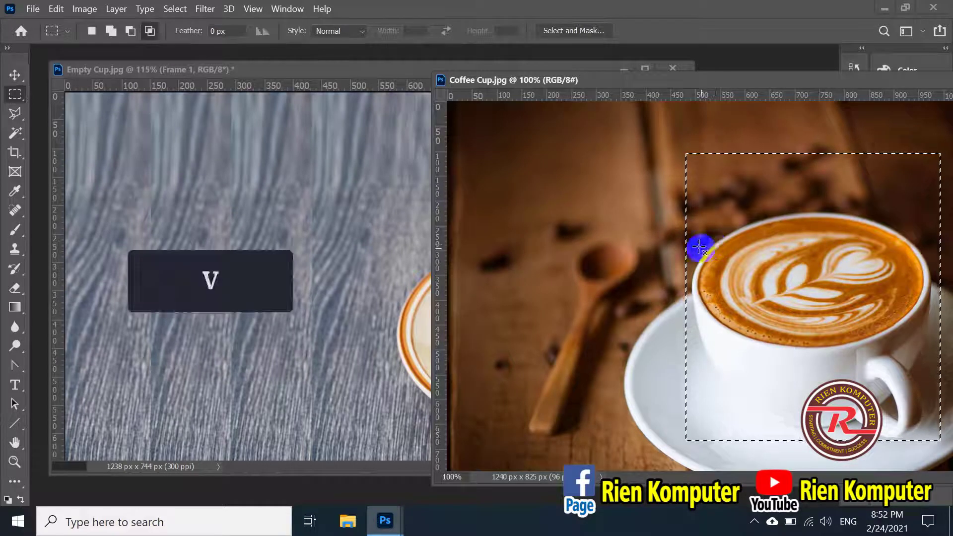
{"action": "left_click_drag", "start_coordinate": [824, 281], "coordinate": [760, 281]}
{"action": "left_click_drag", "start_coordinate": [434, 257], "coordinate": [314, 255]}
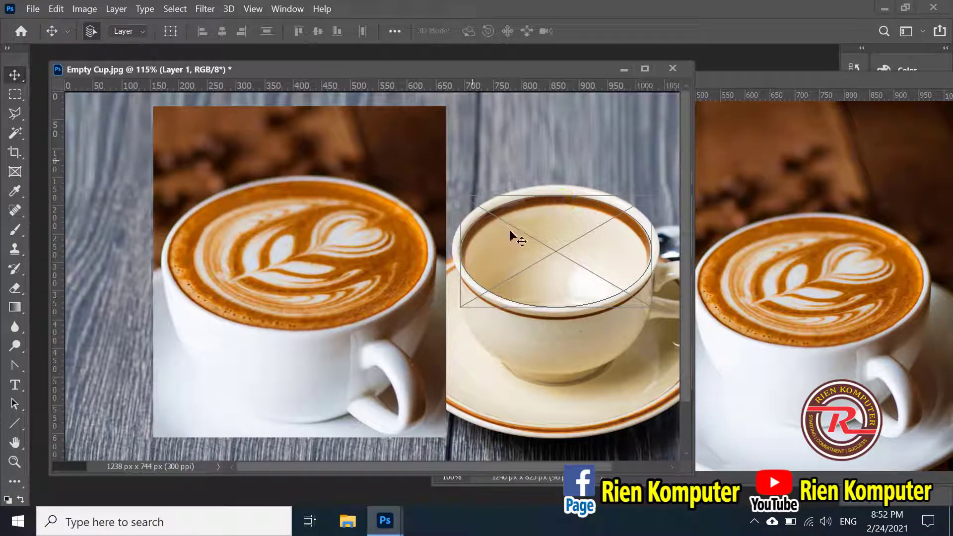
{"action": "left_click", "coordinate": [597, 271]}
{"action": "left_click_drag", "start_coordinate": [258, 286], "coordinate": [465, 304]}
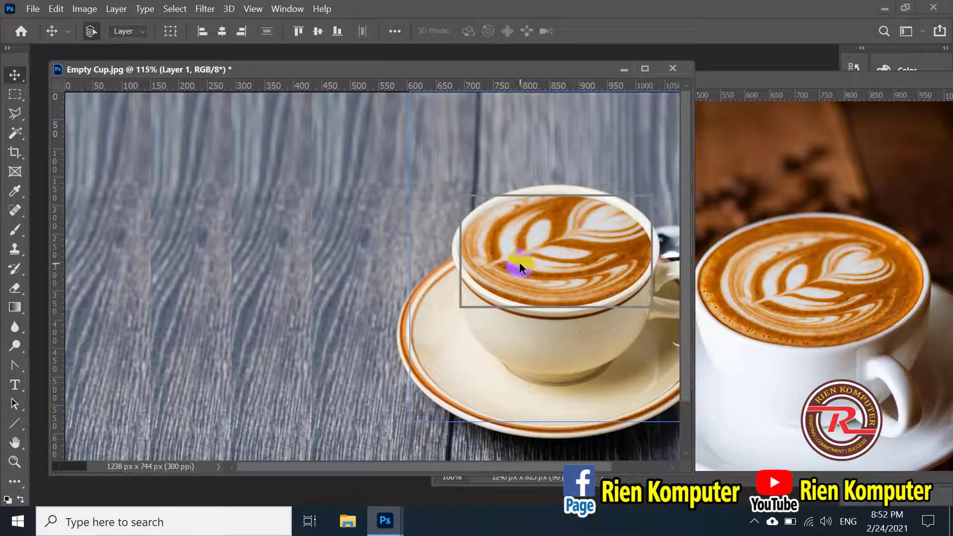
Switch Empty Cup.jpg to full screen mode with menu bar and reposition the coffee inside the elliptical frame
{"action": "key", "text": "f"}
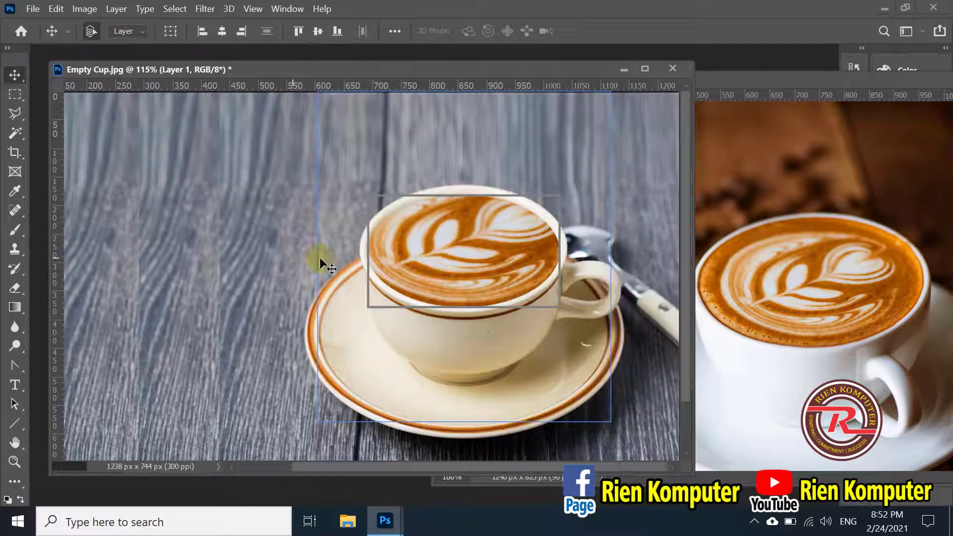
{"action": "key", "text": "f"}
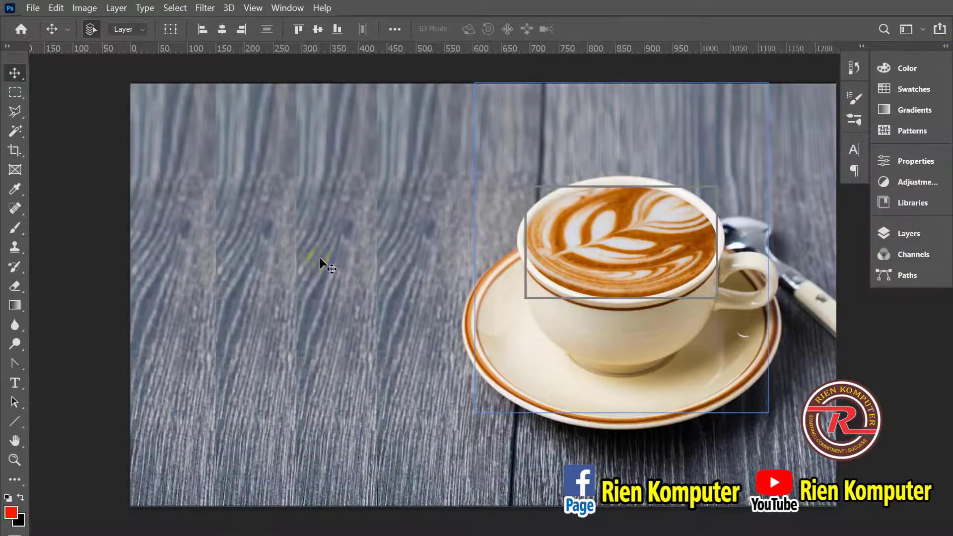
{"action": "left_click_drag", "start_coordinate": [601, 227], "coordinate": [472, 241]}
{"action": "left_click", "coordinate": [532, 310]}
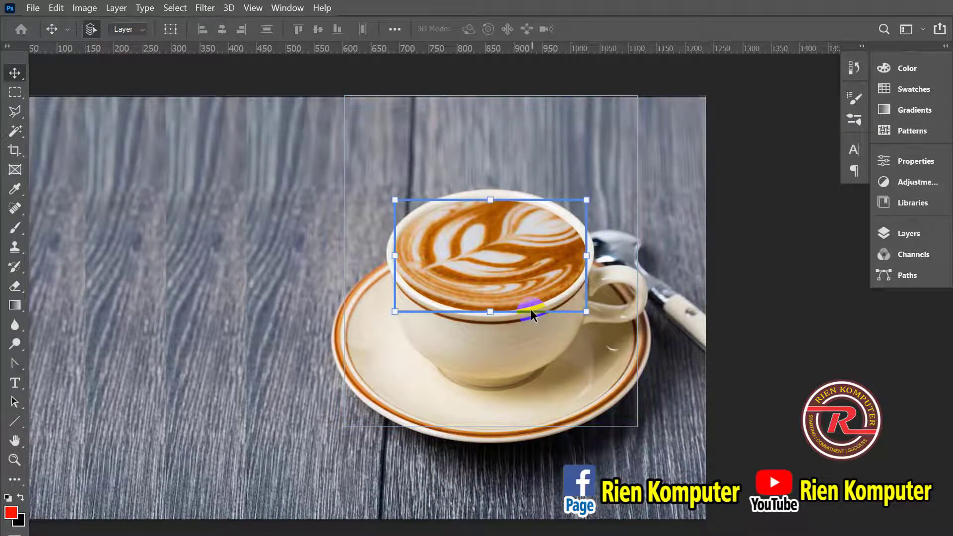
{"action": "left_click", "coordinate": [492, 254]}
{"action": "left_click", "coordinate": [514, 299]}
{"action": "left_click_drag", "start_coordinate": [470, 250], "coordinate": [435, 255]}
{"action": "left_click_drag", "start_coordinate": [421, 263], "coordinate": [421, 264]}
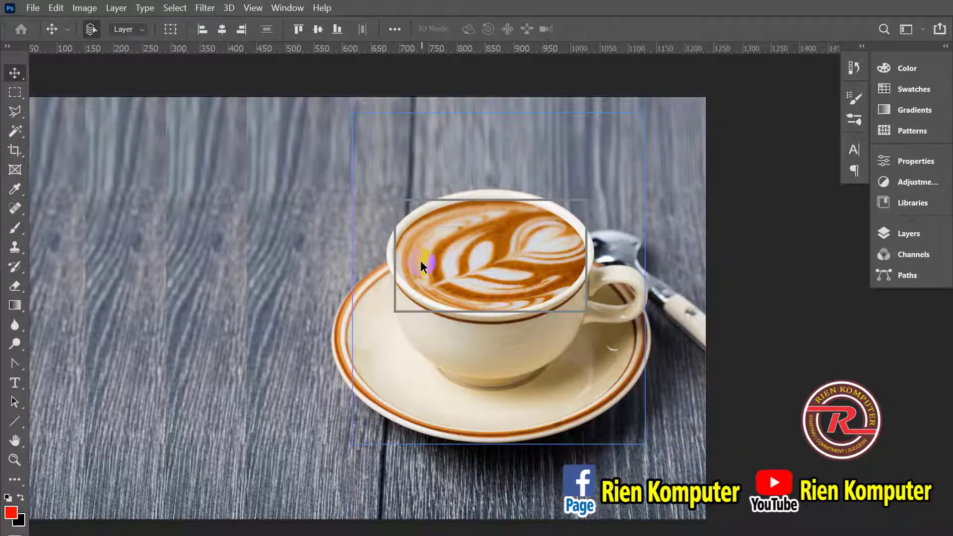
Free-transform the coffee to about 85% and nudge it to fill the cup's opening within the elliptical frame
{"action": "key", "text": "ctrl+t"}
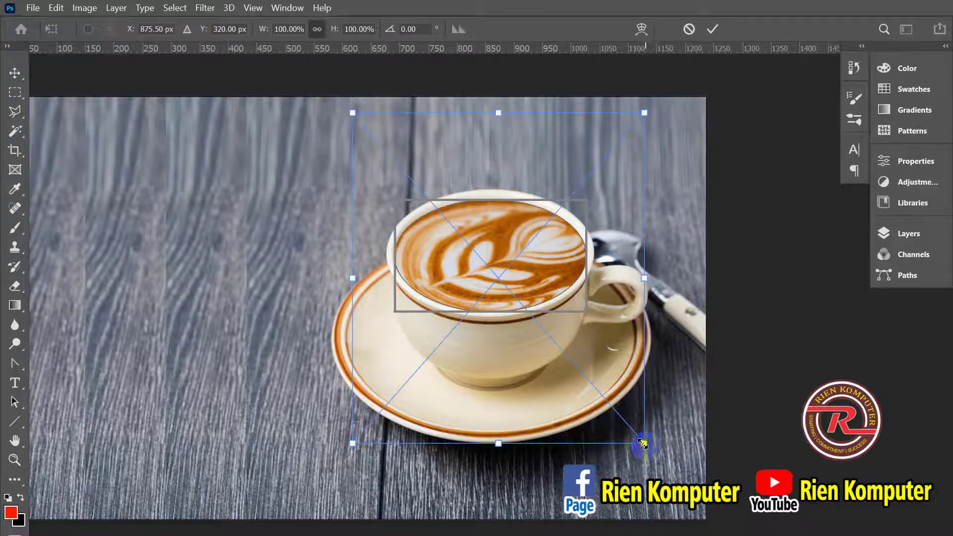
{"action": "left_click_drag", "start_coordinate": [643, 443], "coordinate": [617, 413]}
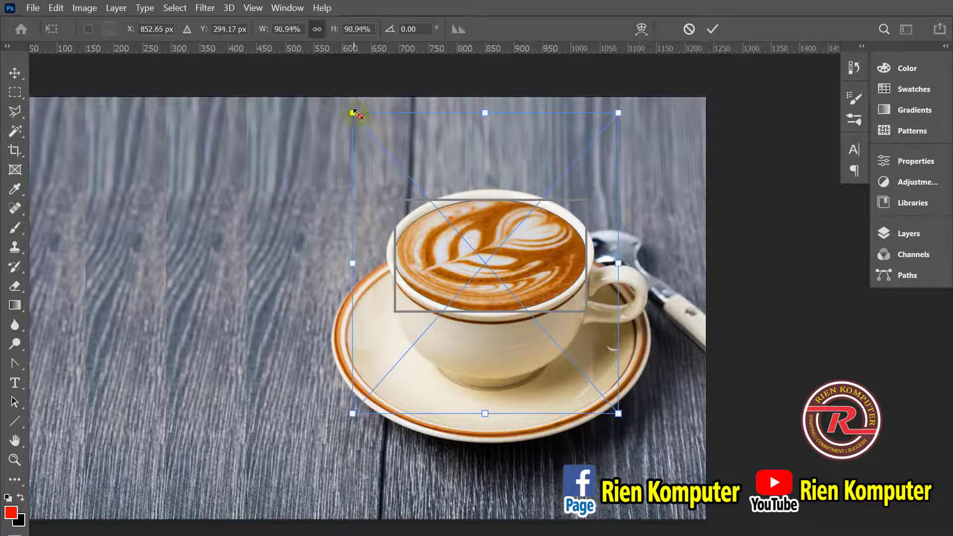
{"action": "left_click_drag", "start_coordinate": [354, 111], "coordinate": [374, 127]}
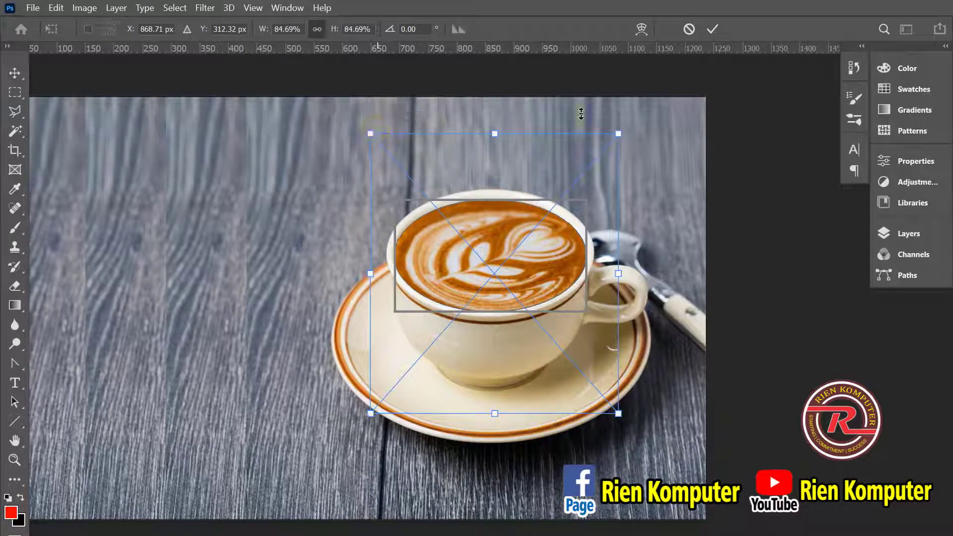
{"action": "left_click_drag", "start_coordinate": [616, 136], "coordinate": [619, 133]}
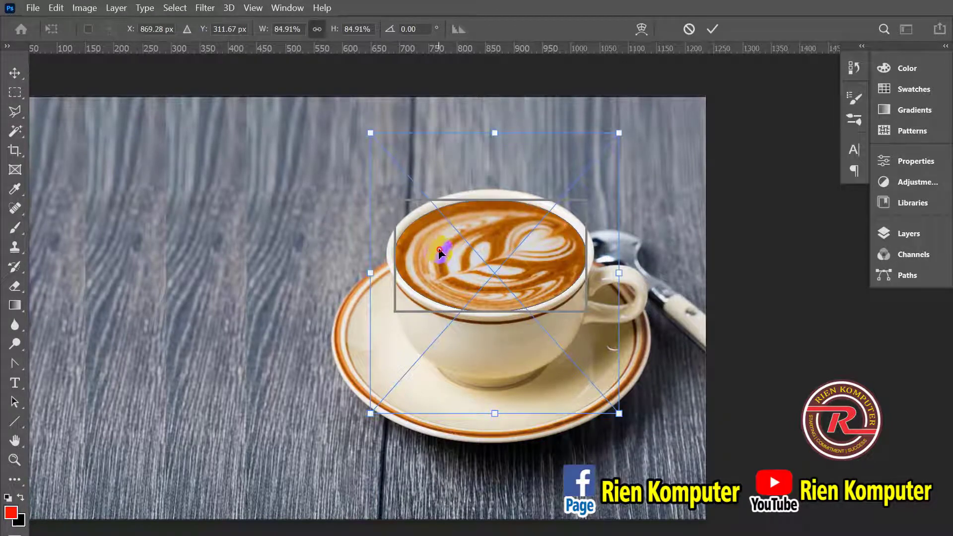
{"action": "left_click_drag", "start_coordinate": [440, 254], "coordinate": [442, 252]}
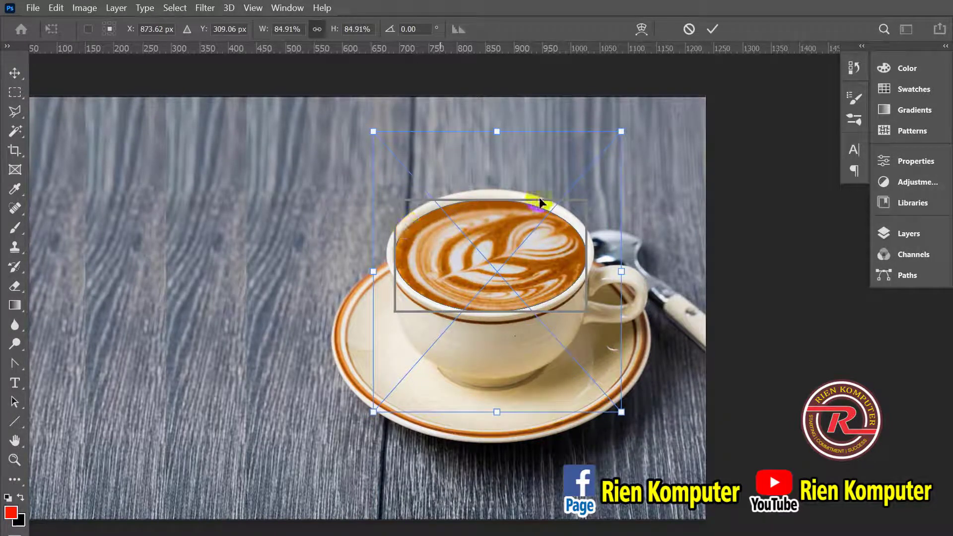
{"action": "double_click", "coordinate": [481, 254]}
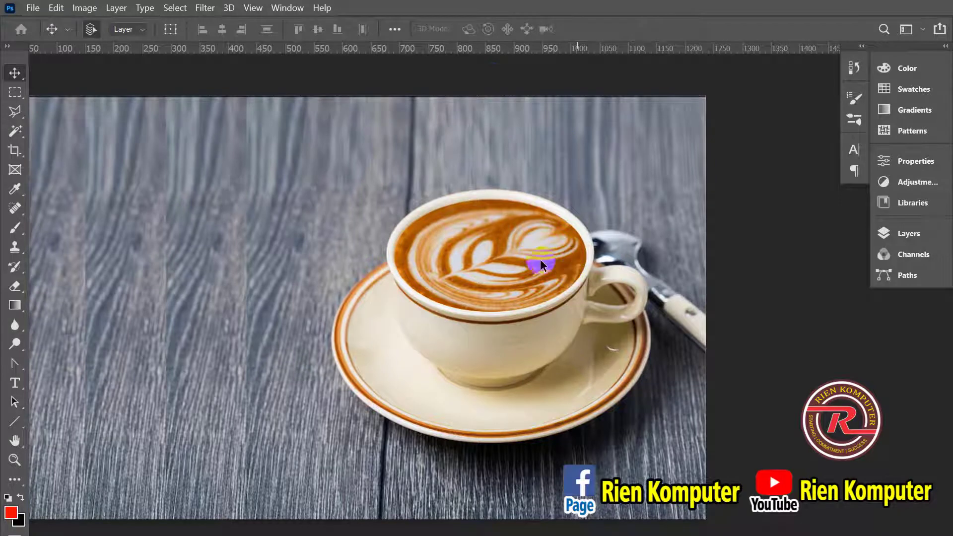
Draw a rectangular frame about 310 × 640 px on the wood to the left of the cup
{"action": "scroll", "coordinate": [476, 336], "scroll_direction": "down", "scroll_amount": 1}
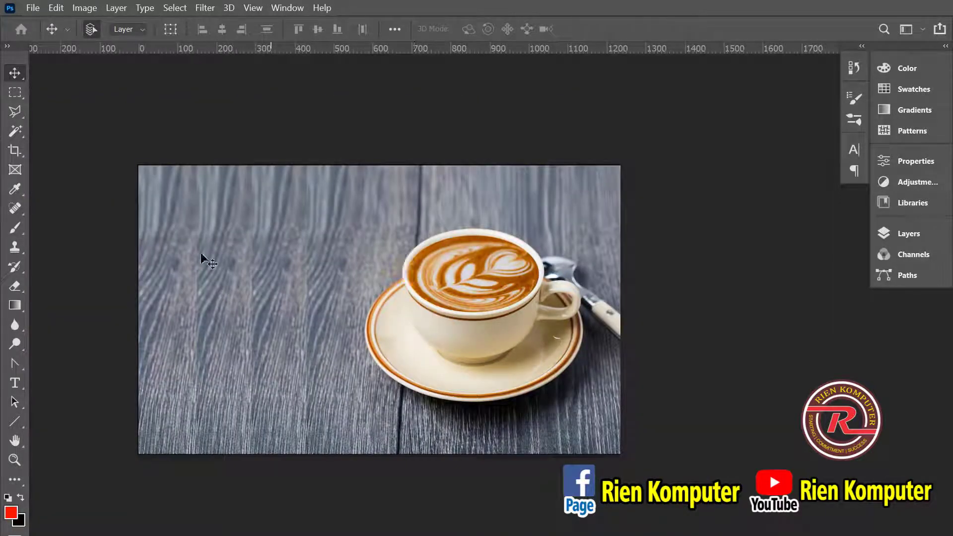
{"action": "left_click", "coordinate": [15, 169]}
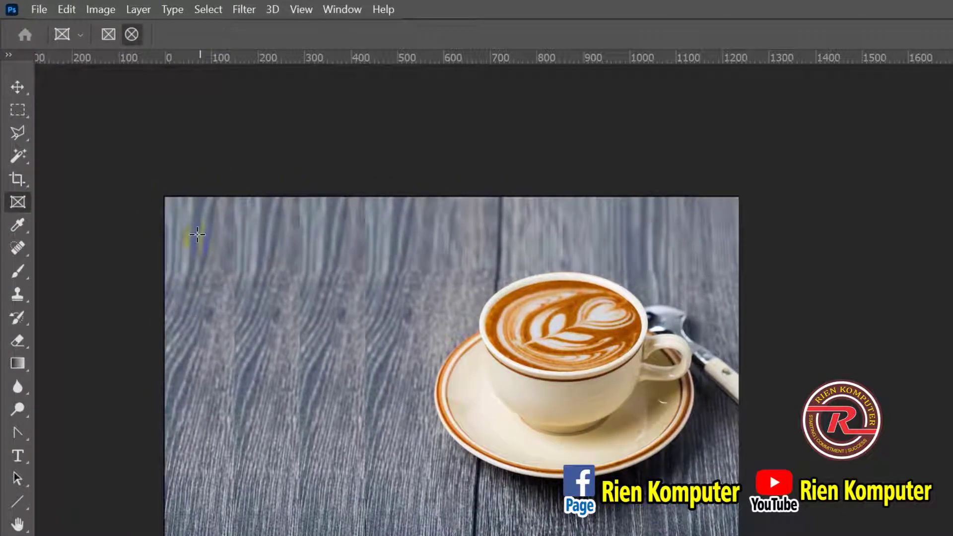
{"action": "left_click", "coordinate": [108, 34]}
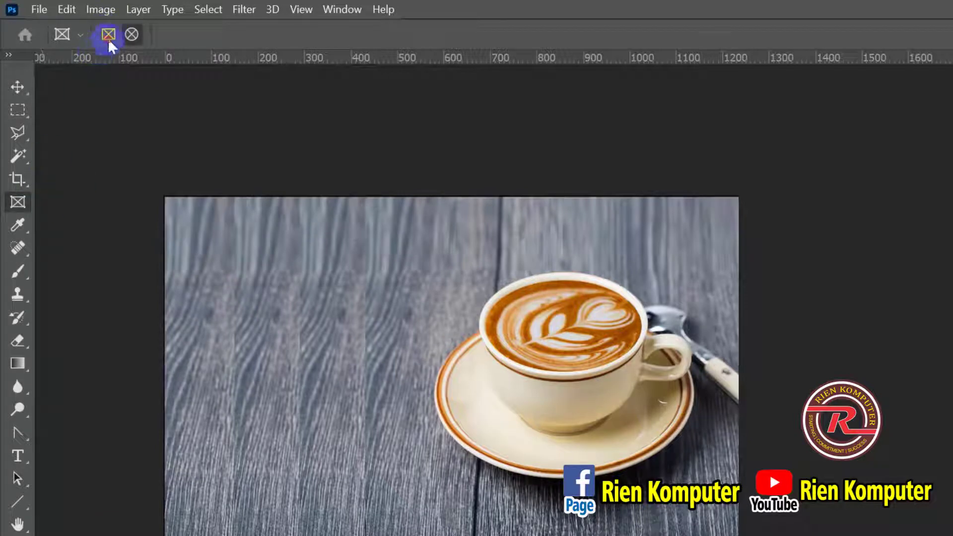
{"action": "left_click_drag", "start_coordinate": [229, 224], "coordinate": [373, 522]}
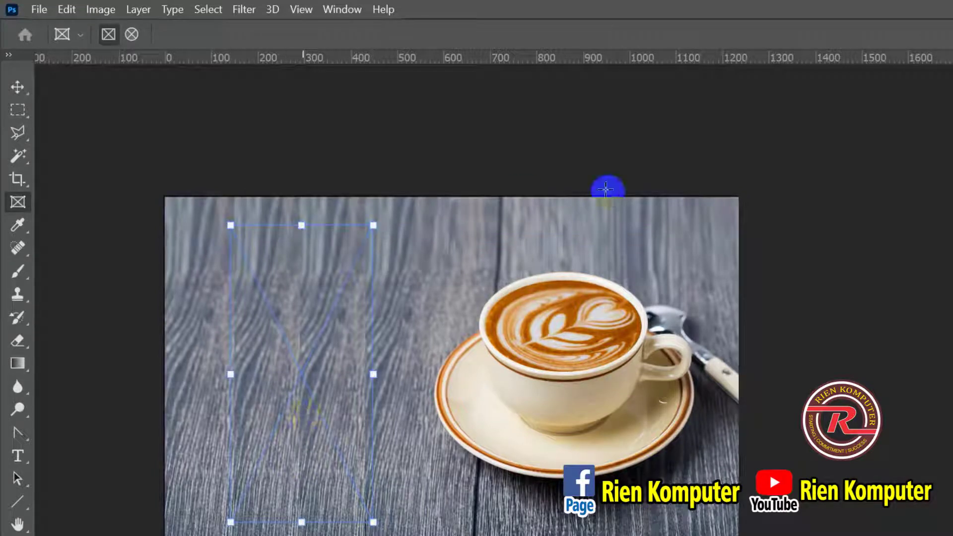
Return to the standard screen mode, close Coffee Cup.jpg and place the Mon Coffee.jpg window beside Empty Cup.jpg
{"action": "key", "text": "f"}
{"action": "key", "text": "f"}
{"action": "key", "text": "f"}
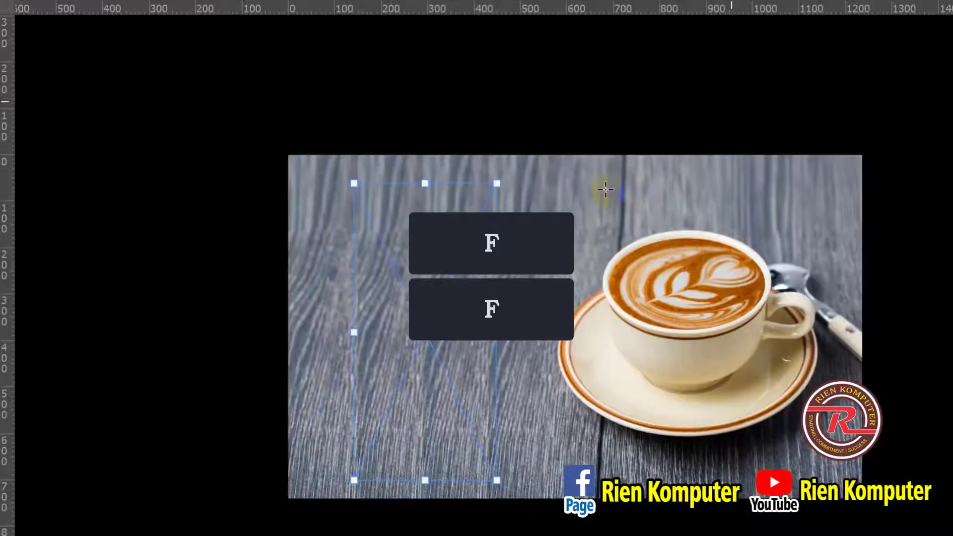
{"action": "key", "text": "f"}
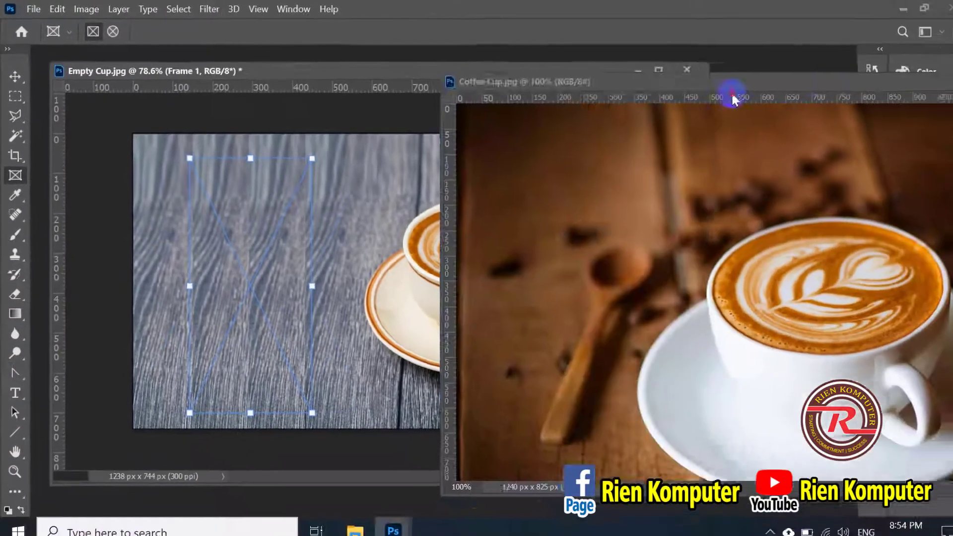
{"action": "left_click_drag", "start_coordinate": [868, 103], "coordinate": [425, 142]}
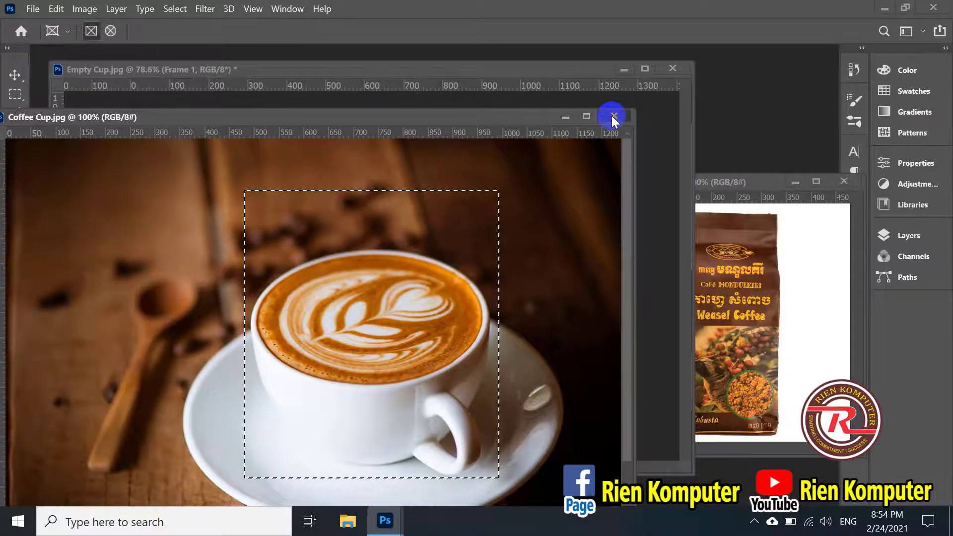
{"action": "left_click", "coordinate": [614, 116]}
{"action": "left_click", "coordinate": [736, 184]}
{"action": "left_click_drag", "start_coordinate": [716, 191], "coordinate": [715, 129]}
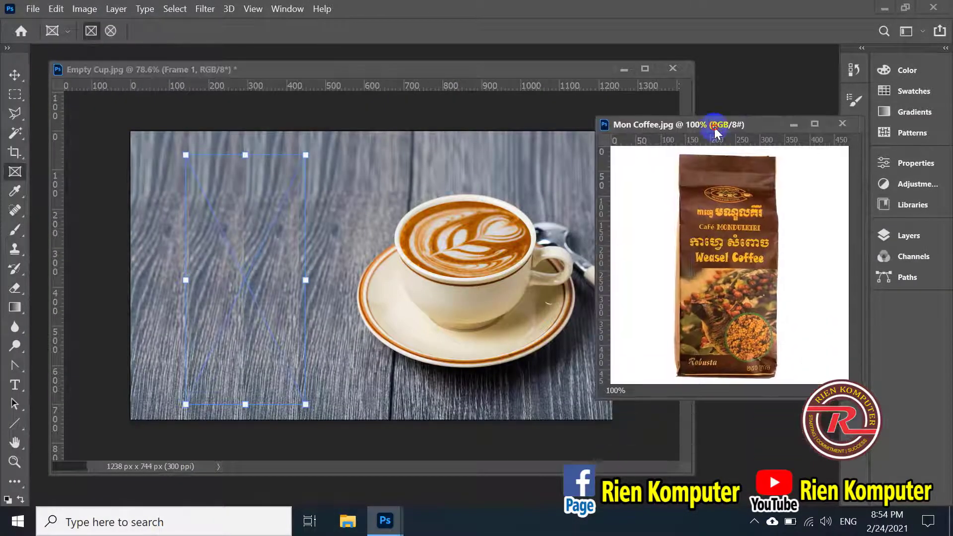
Marquee-select the coffee bag in Mon Coffee.jpg, about 215 × 420 px, and place it in the middle of the rectangular frame
{"action": "left_click", "coordinate": [14, 95]}
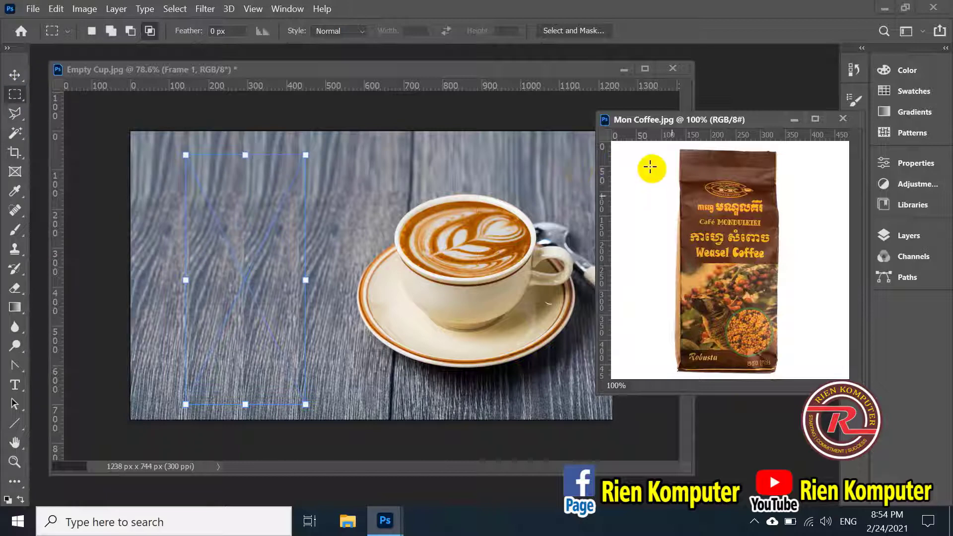
{"action": "left_click_drag", "start_coordinate": [677, 168], "coordinate": [780, 376]}
{"action": "key", "text": "v"}
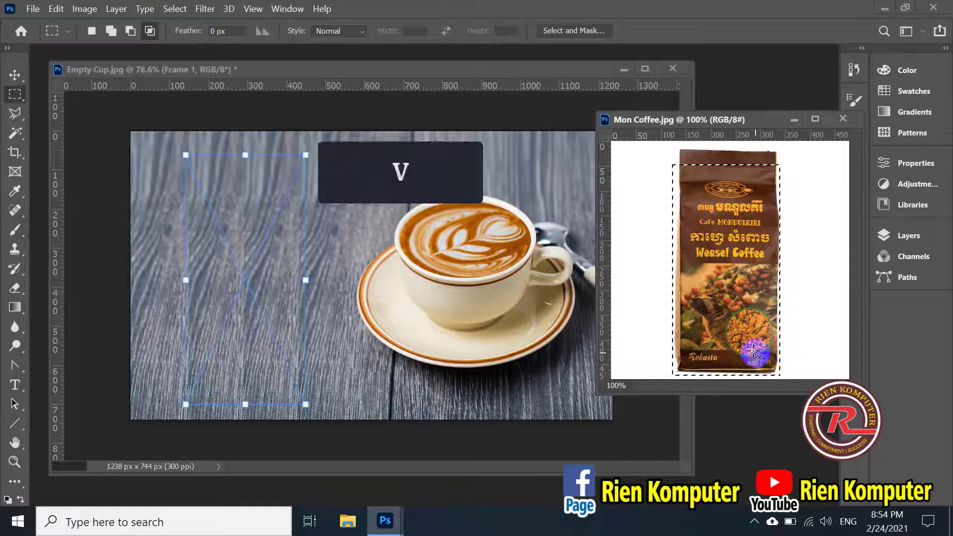
{"action": "left_click_drag", "start_coordinate": [738, 251], "coordinate": [226, 256]}
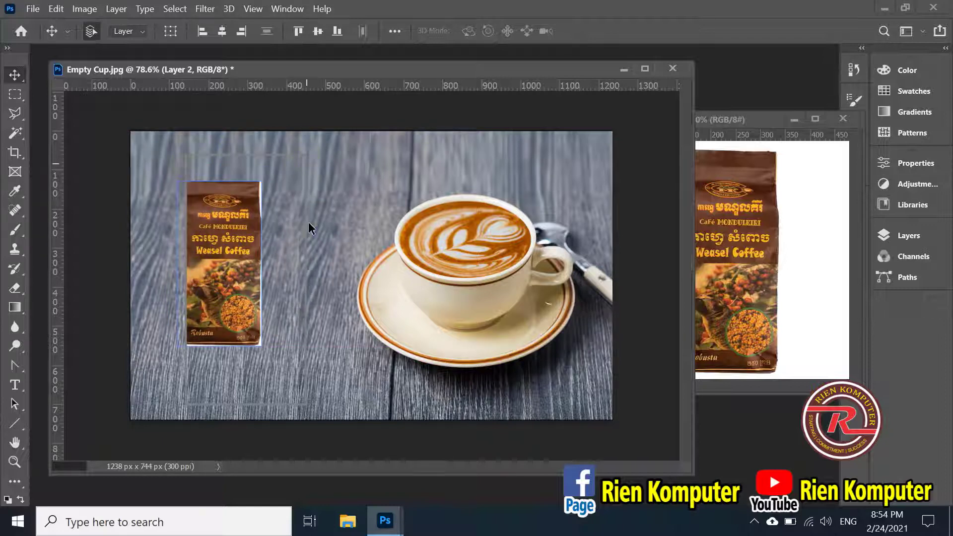
{"action": "left_click_drag", "start_coordinate": [217, 240], "coordinate": [236, 240]}
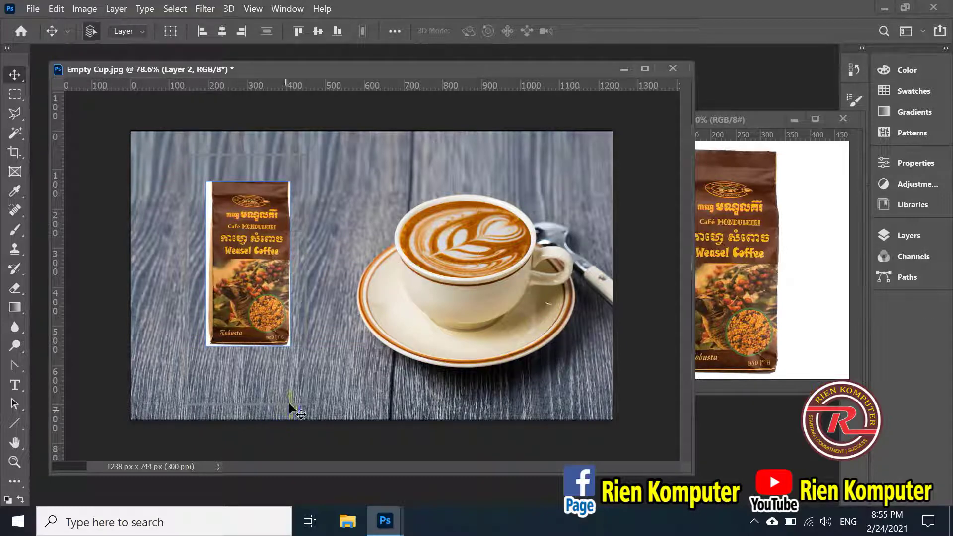
Shorten the rectangular frame from its lower edge to about 595 px high and shift the coffee bag up to the frame's upper edge
{"action": "key", "text": "ctrl+t"}
{"action": "left_click_drag", "start_coordinate": [292, 407], "coordinate": [288, 404]}
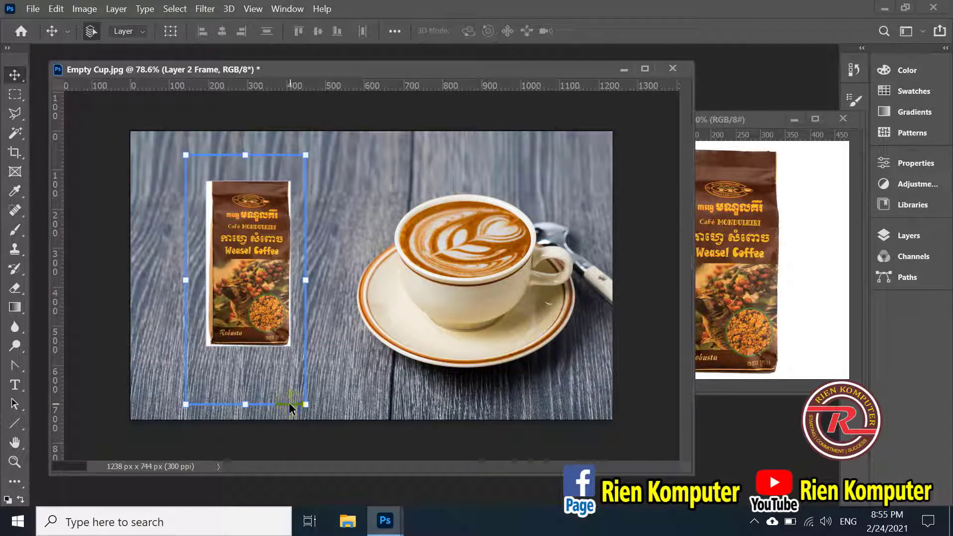
{"action": "left_click", "coordinate": [316, 347]}
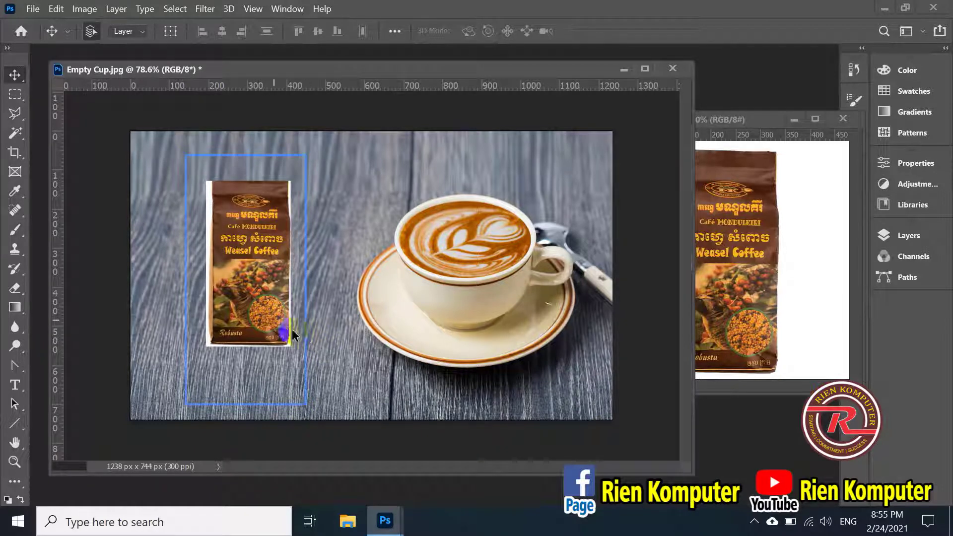
{"action": "left_click", "coordinate": [306, 342]}
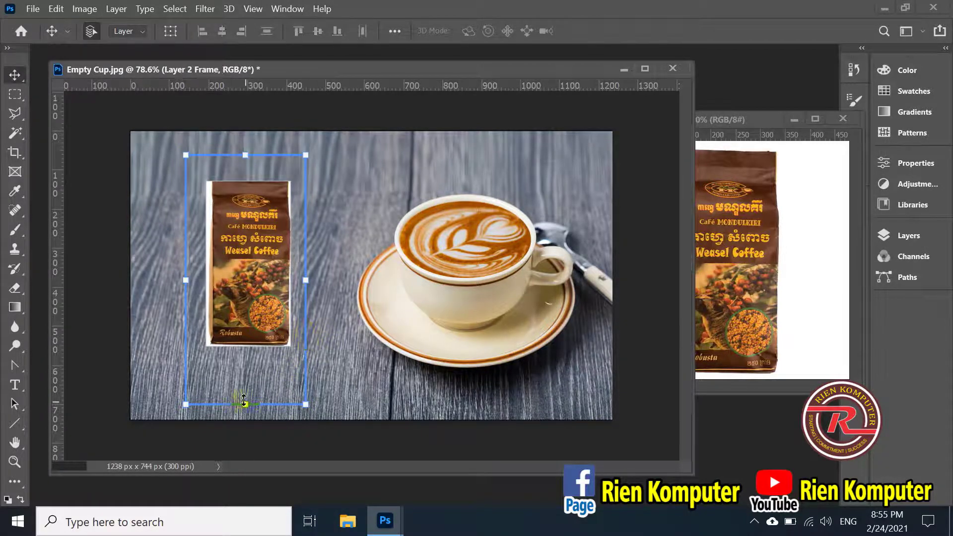
{"action": "left_click_drag", "start_coordinate": [244, 401], "coordinate": [245, 387]}
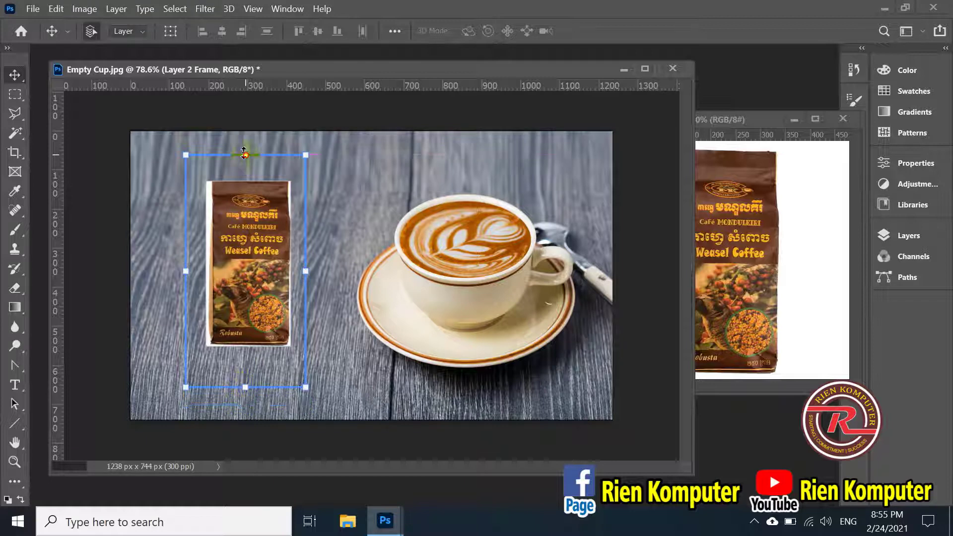
{"action": "left_click", "coordinate": [244, 154]}
{"action": "left_click", "coordinate": [245, 154]}
{"action": "left_click", "coordinate": [251, 238]}
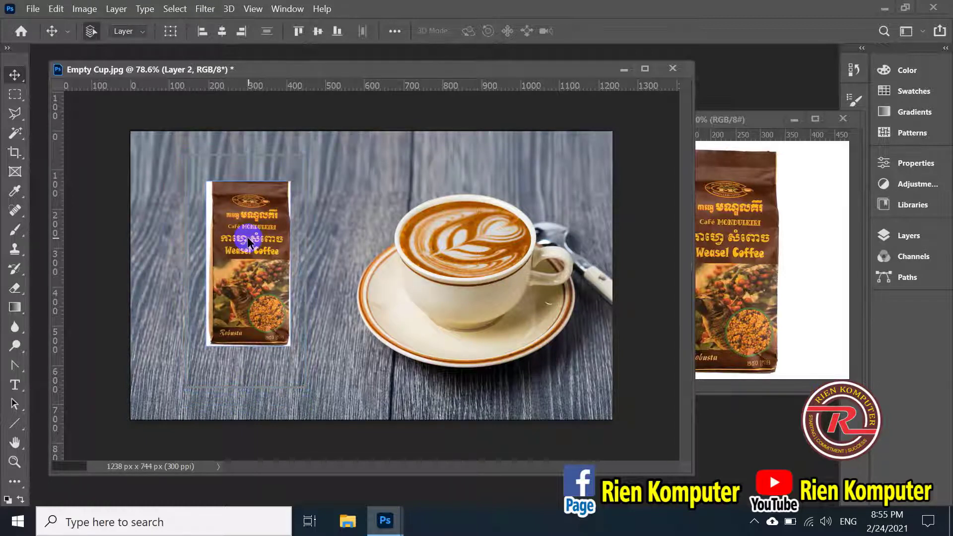
{"action": "left_click_drag", "start_coordinate": [244, 270], "coordinate": [242, 247]}
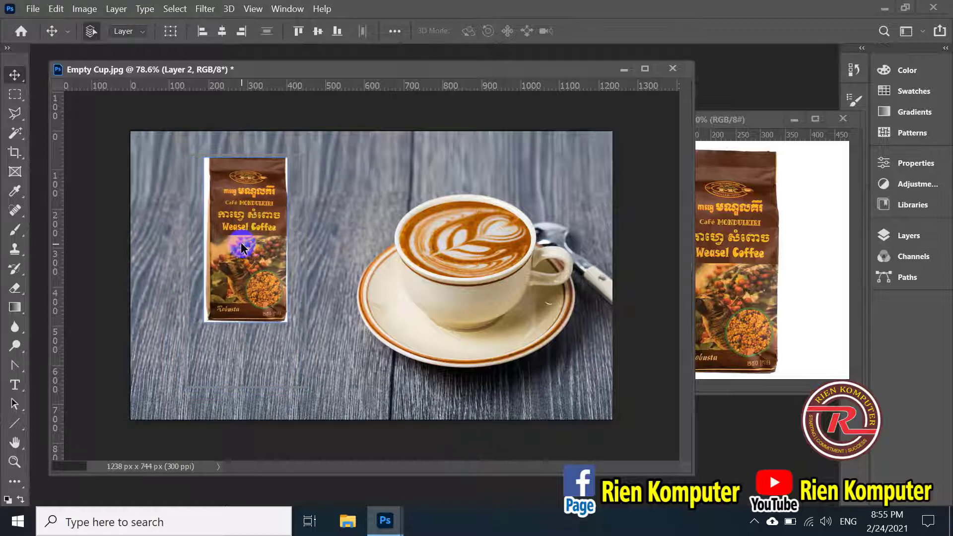
Scale the coffee bag proportionally to about 152% and position it to fill the rectangular frame
{"action": "key", "text": "ctrl+t"}
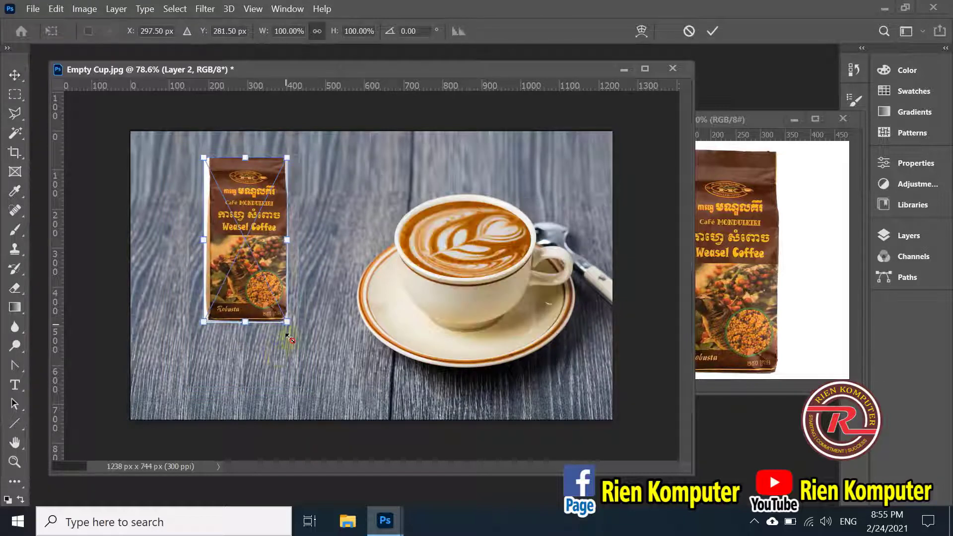
{"action": "left_click_drag", "start_coordinate": [287, 324], "coordinate": [342, 428]}
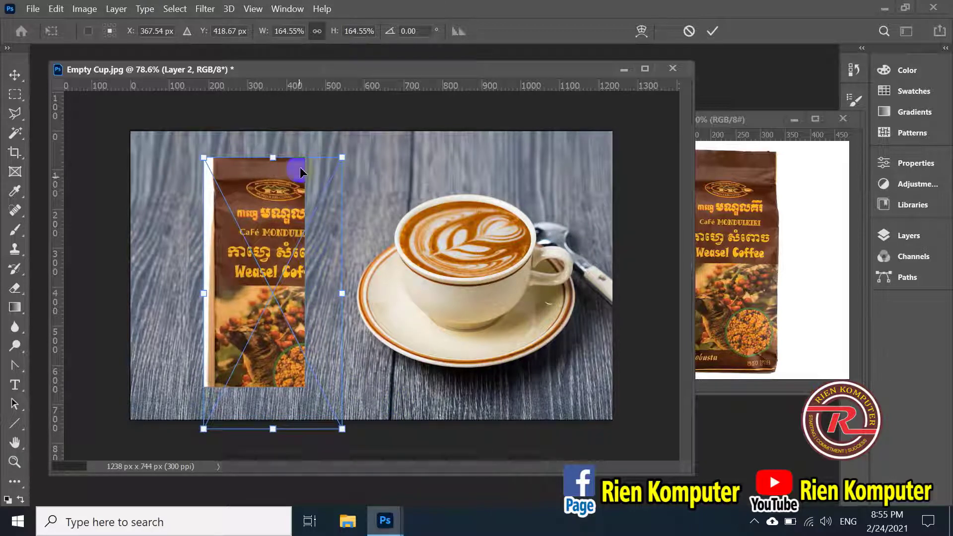
{"action": "left_click_drag", "start_coordinate": [235, 250], "coordinate": [208, 240]}
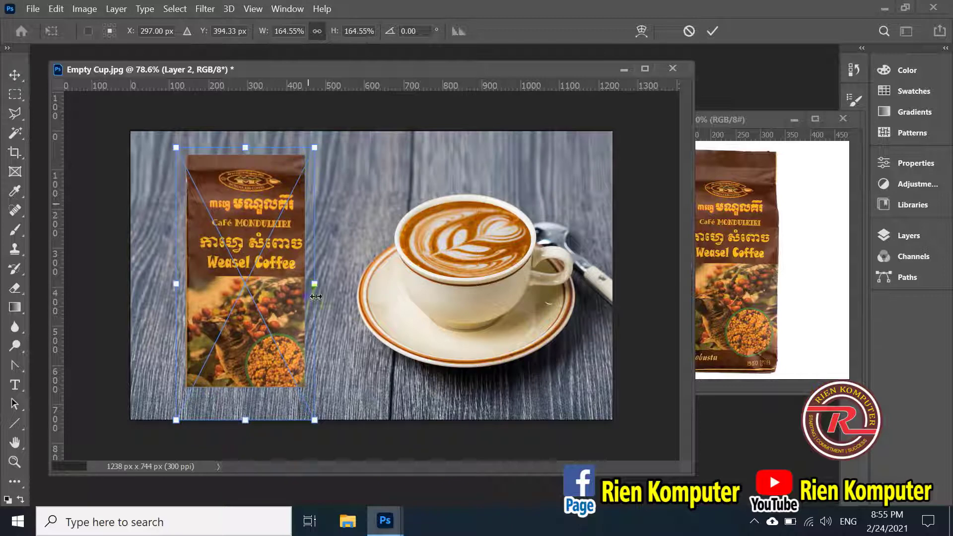
{"action": "left_click_drag", "start_coordinate": [314, 420], "coordinate": [300, 392]}
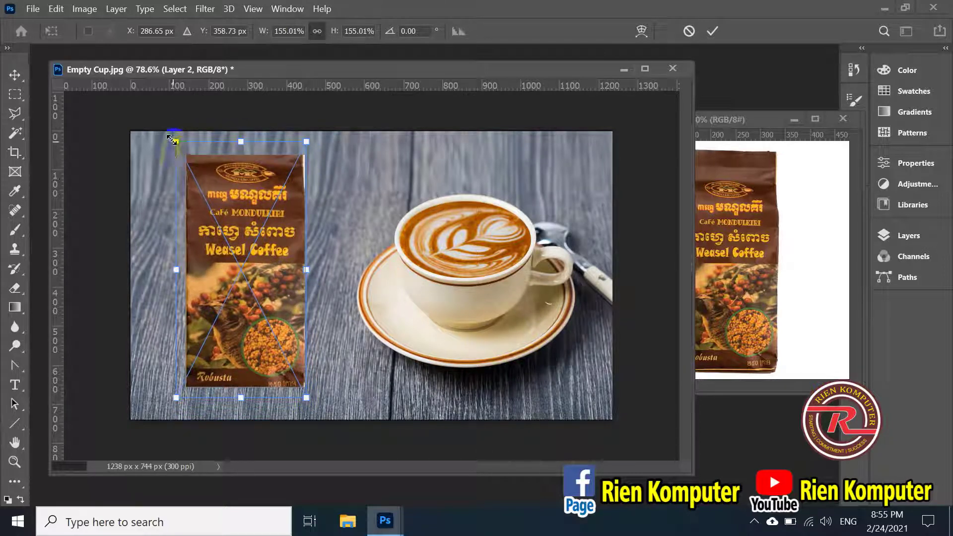
{"action": "left_click_drag", "start_coordinate": [173, 140], "coordinate": [176, 142]}
{"action": "mouse_move", "coordinate": [245, 323]}
{"action": "left_mouse_down"}
{"action": "mouse_move", "coordinate": [240, 379]}
{"action": "mouse_move", "coordinate": [247, 322]}
{"action": "left_mouse_up"}
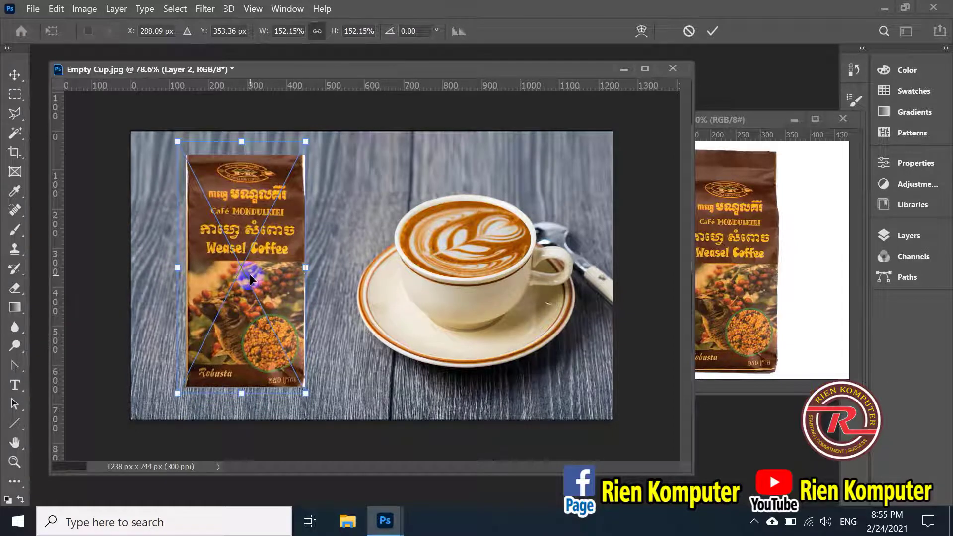
{"action": "double_click", "coordinate": [271, 268]}
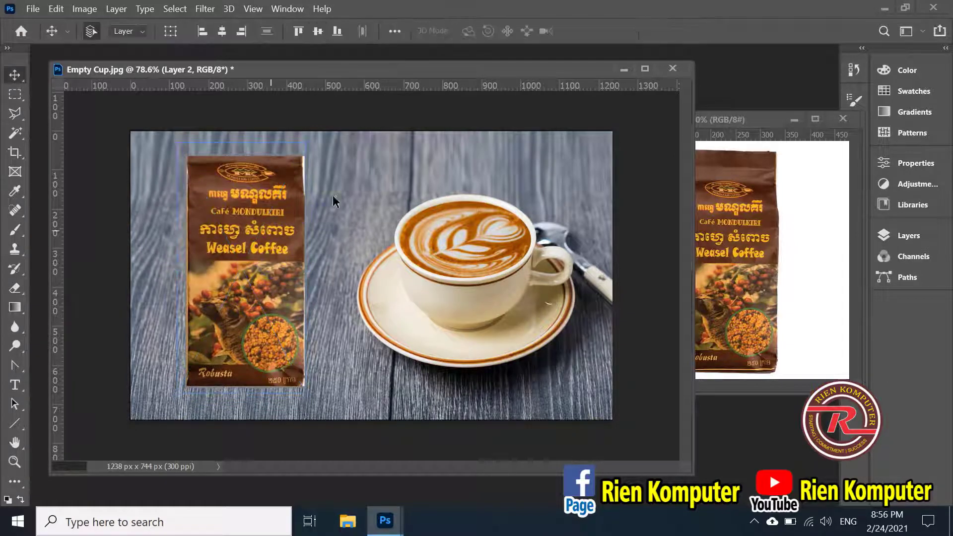
Merge the coffee bag and its frame into the Empty Cup.jpg image, and close Mon Coffee.jpg
{"action": "key", "text": "ctrl+e"}
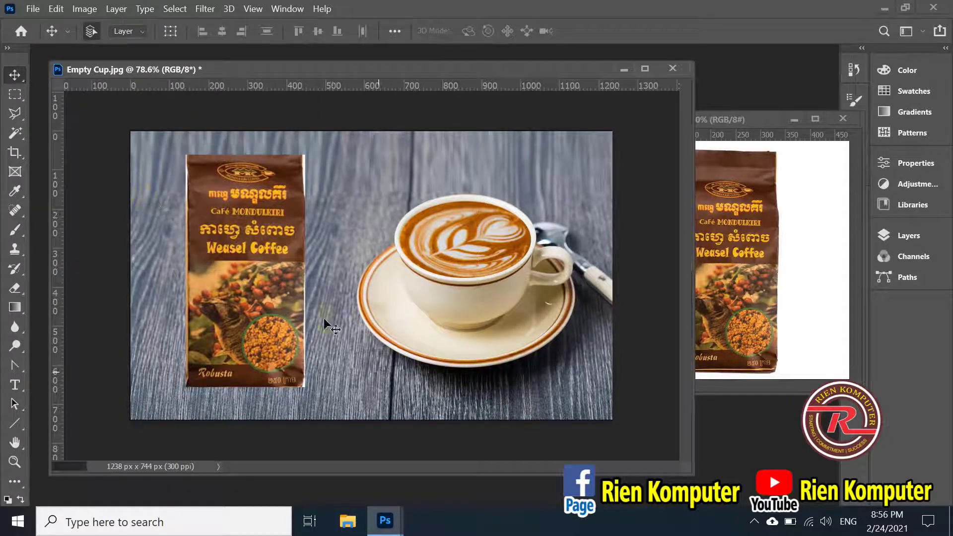
{"action": "key", "text": "ctrl+Tab"}
{"action": "key", "text": "ctrl+w"}
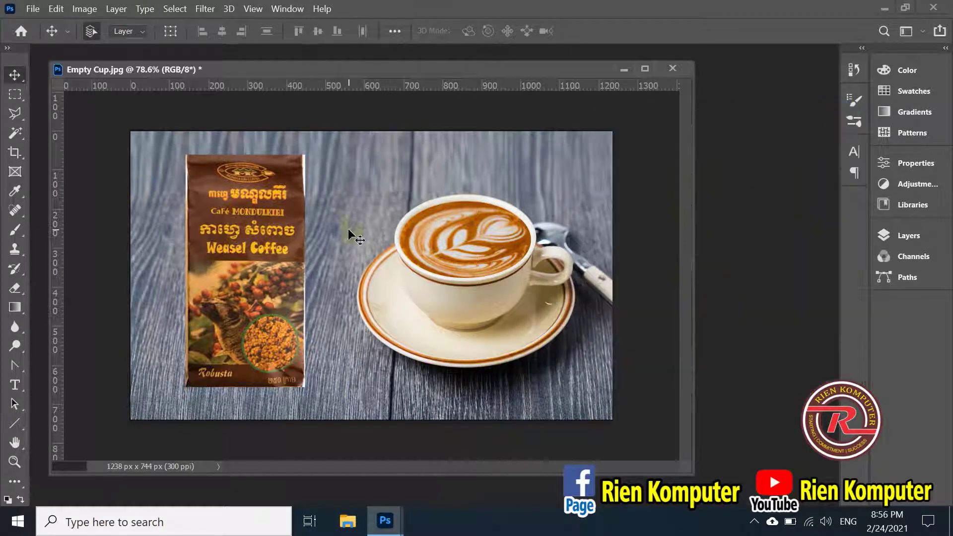